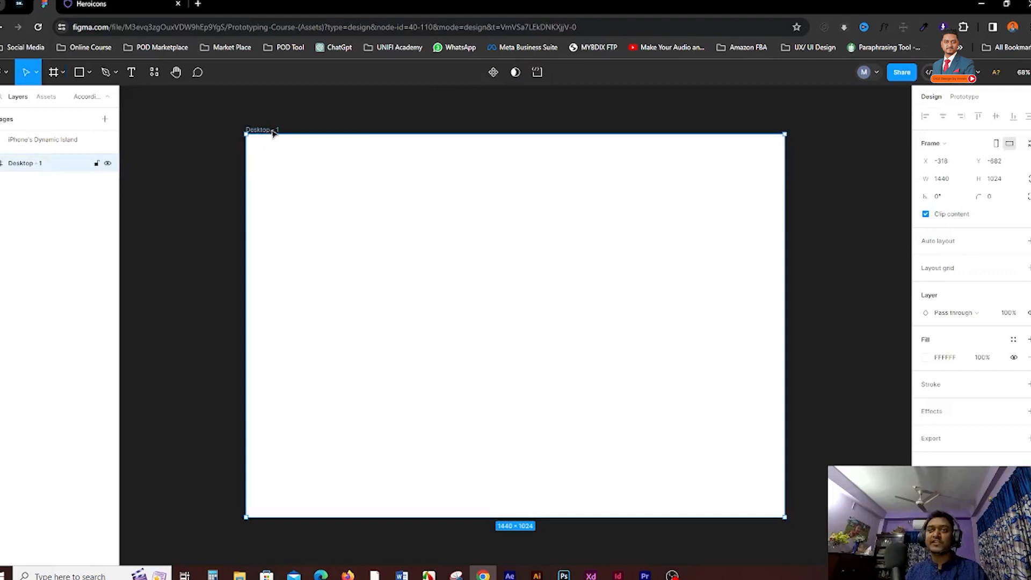
Rename the Desktop - 1 frame as accordion.
type("আ")
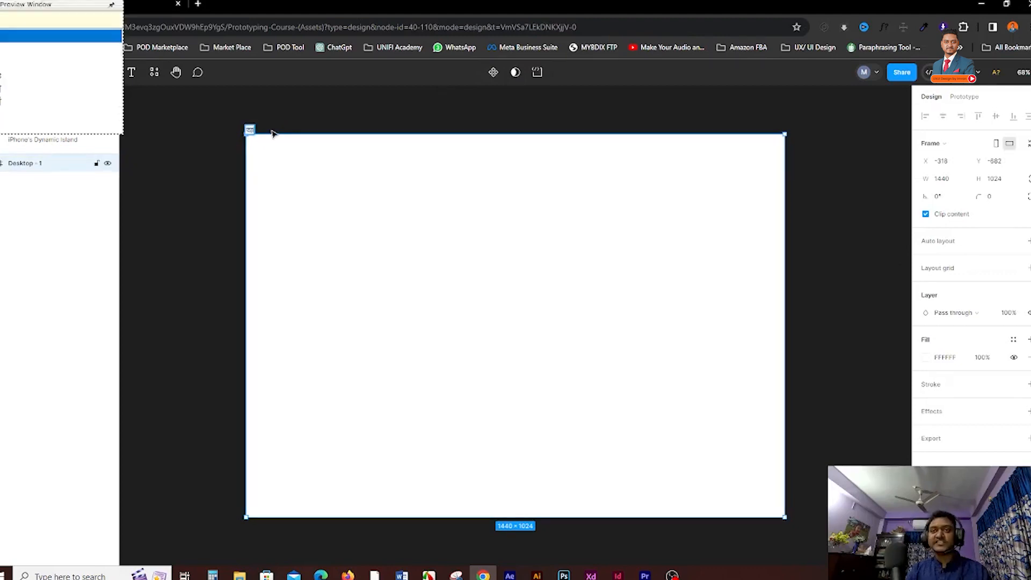
key("BackSpace")
type("accordion")
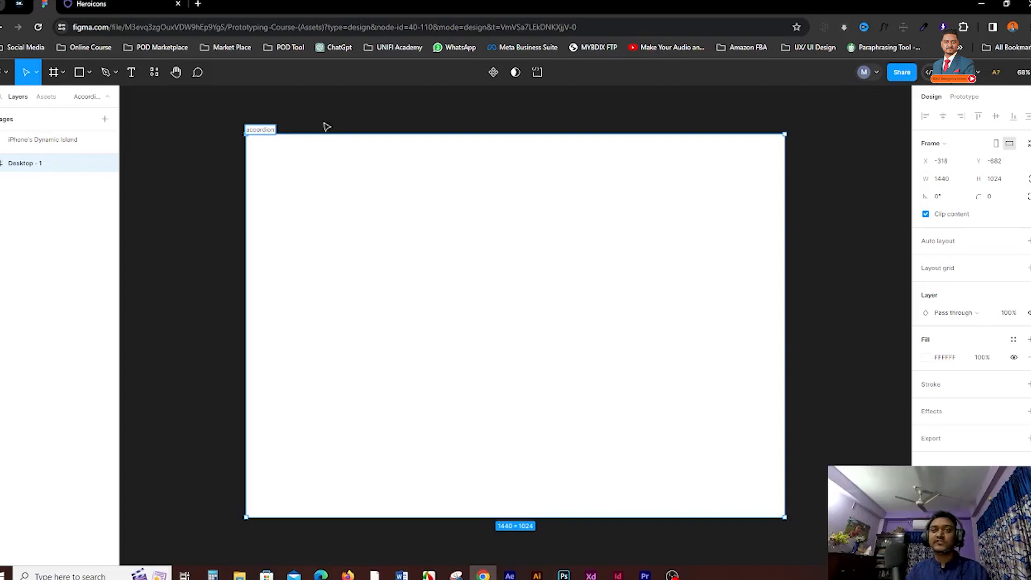
left_click(359, 127)
Add the text "Accordion Question" in the upper middle area of the accordion frame.
left_click_drag(421, 118, 335, 107)
left_click(131, 72)
left_click(328, 224)
type("Accordion Q")
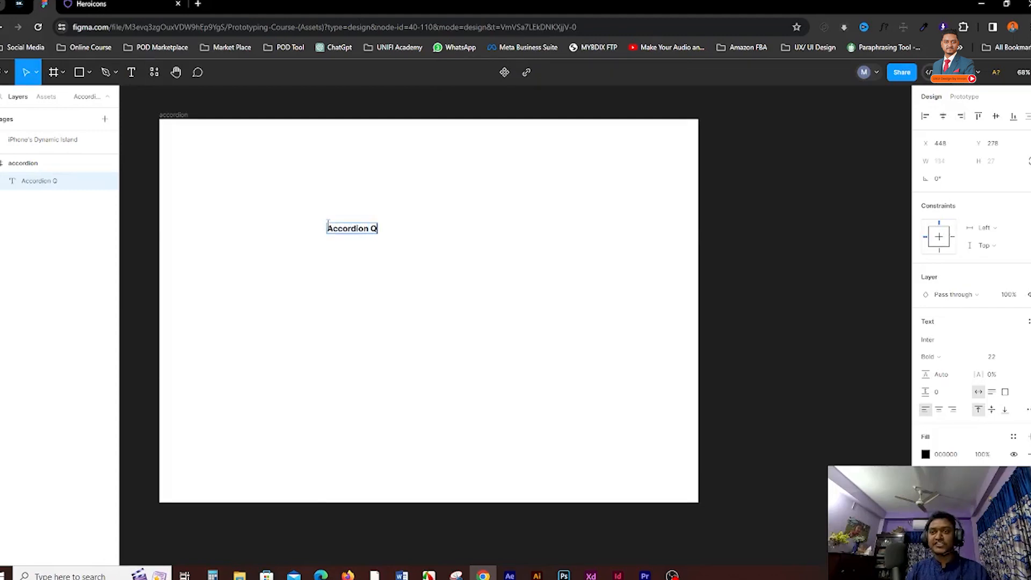
type("uestion")
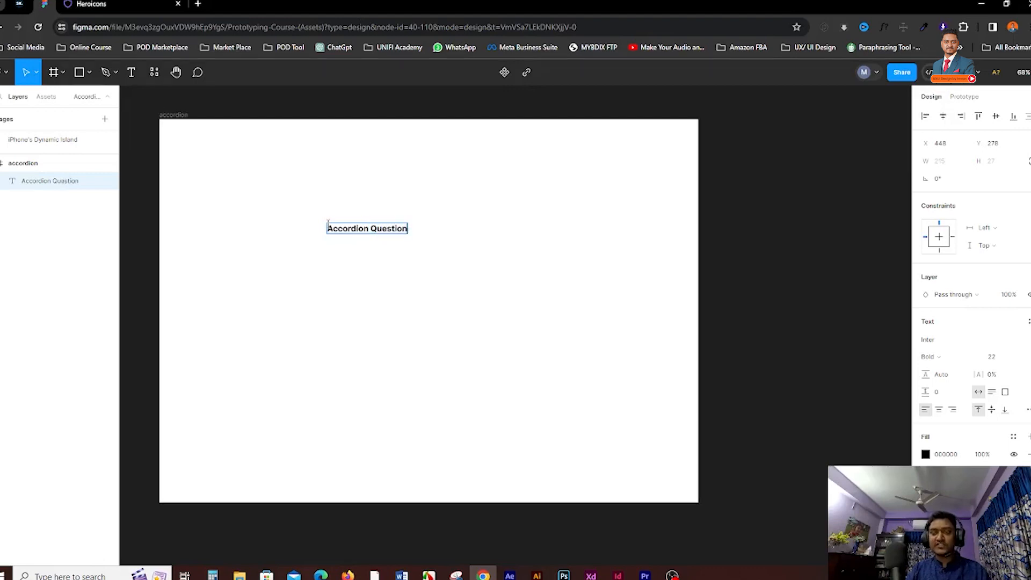
key("Escape")
left_click(426, 198)
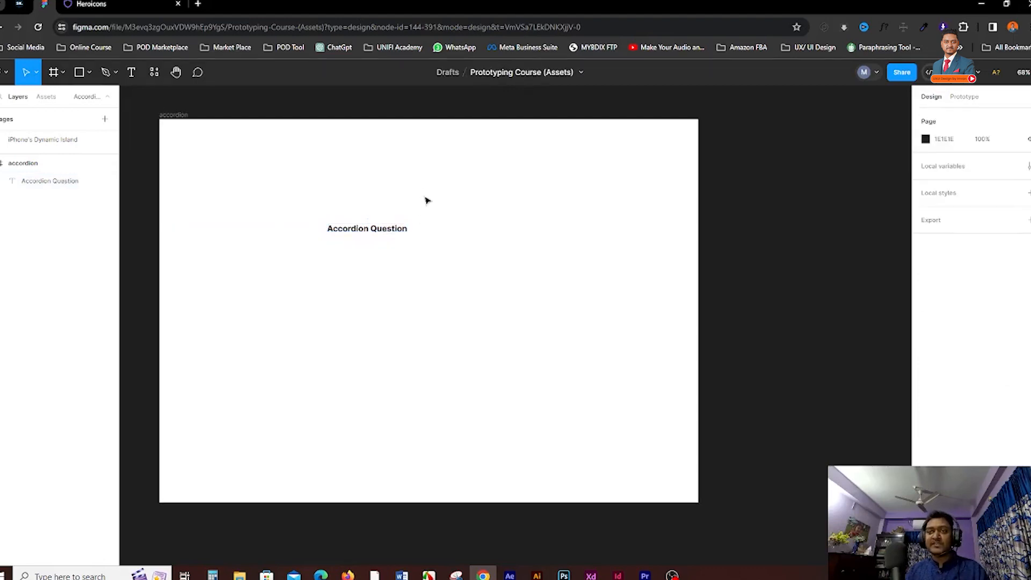
Switch to the Heroicons site and copy the SVG of the outline academic-cap icon.
left_click(92, 5)
scroll(467, 462, "down", 3)
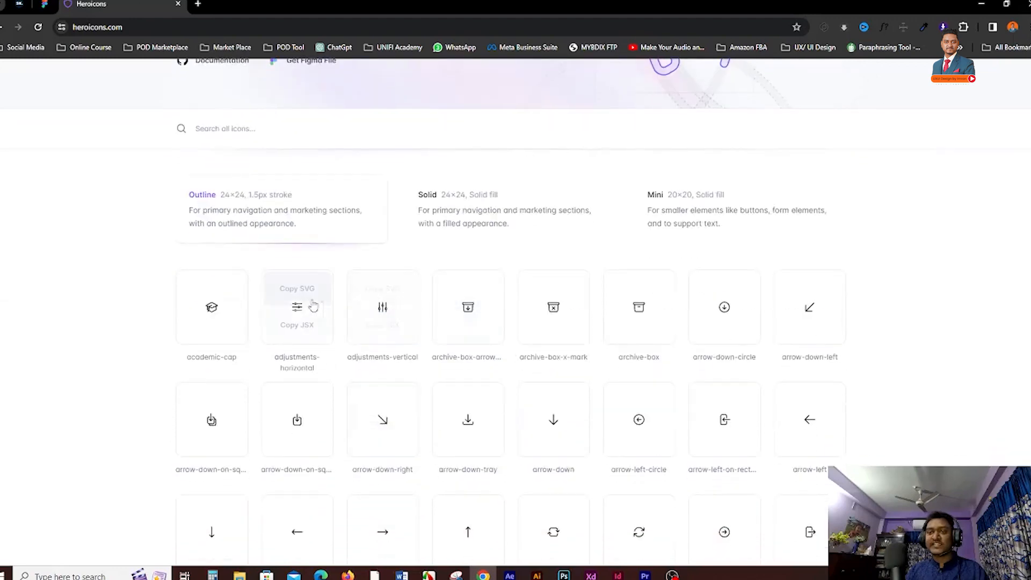
left_click(236, 294)
Back in Figma, paste the academic-cap icon into the accordion frame and place it beside the end of the question text.
left_click(45, 4)
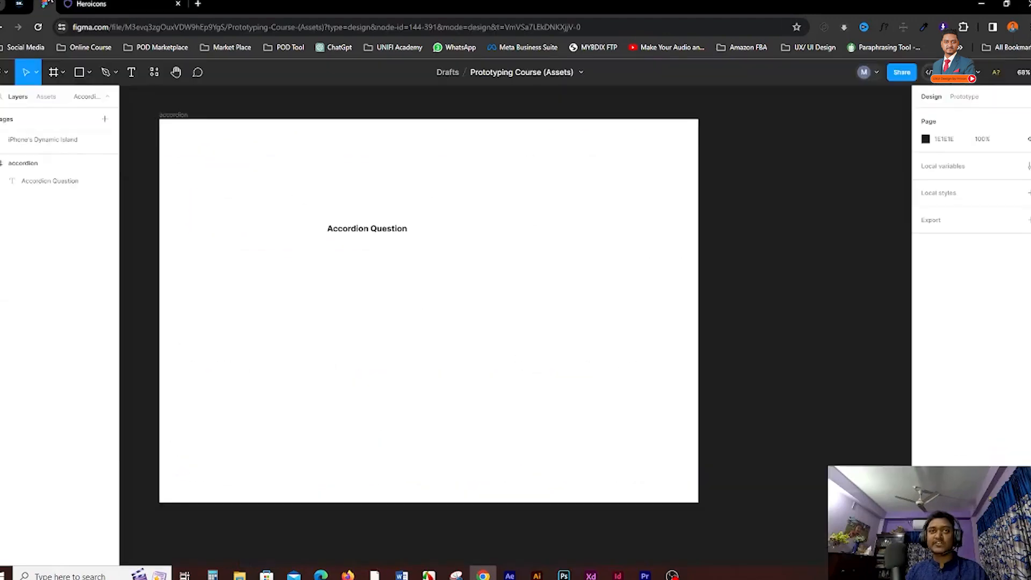
key("ctrl+v")
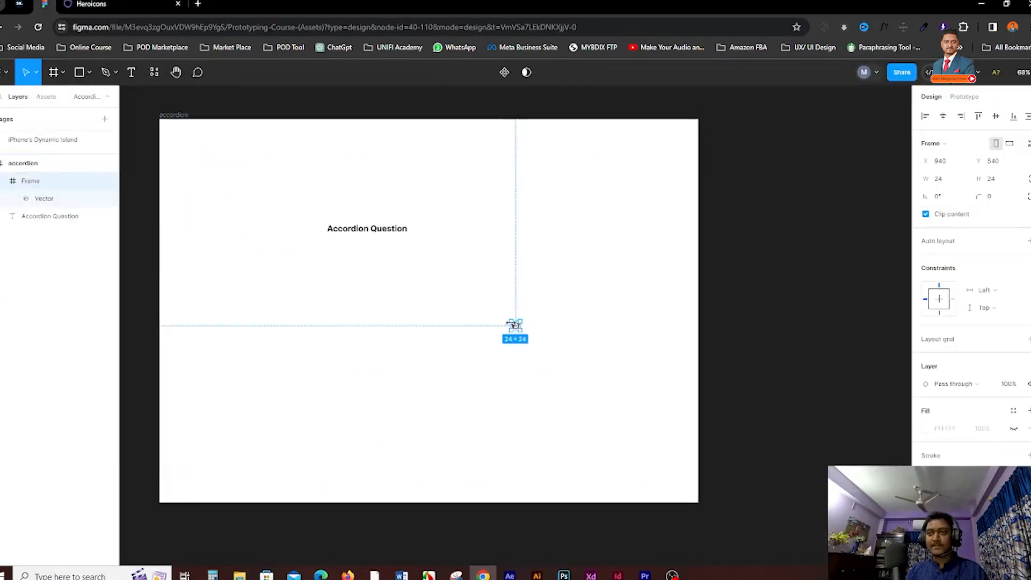
left_click(542, 295)
left_click_drag(490, 298, 577, 362)
left_click_drag(516, 326, 418, 209)
left_click(137, 130)
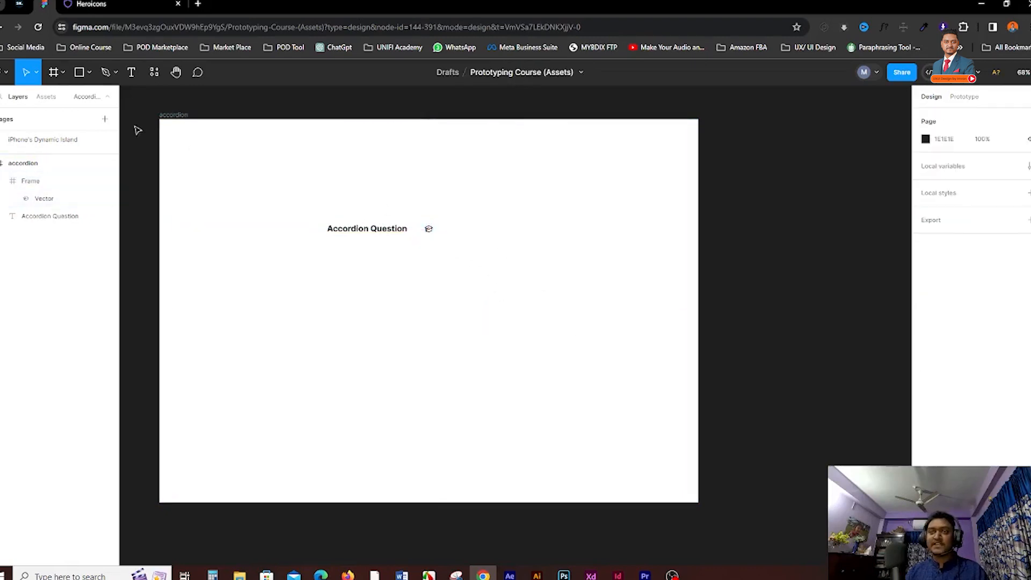
Draw a horizontal line under the question text, reaching from its start to just past the cap icon.
left_click(89, 73)
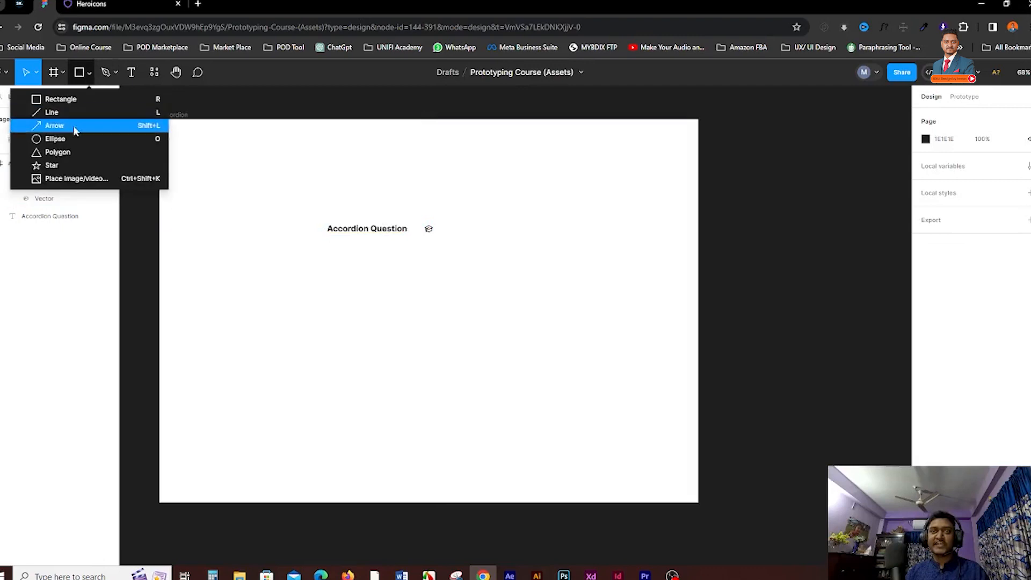
left_click(60, 113)
left_click_drag(325, 238, 436, 239)
left_click(479, 259)
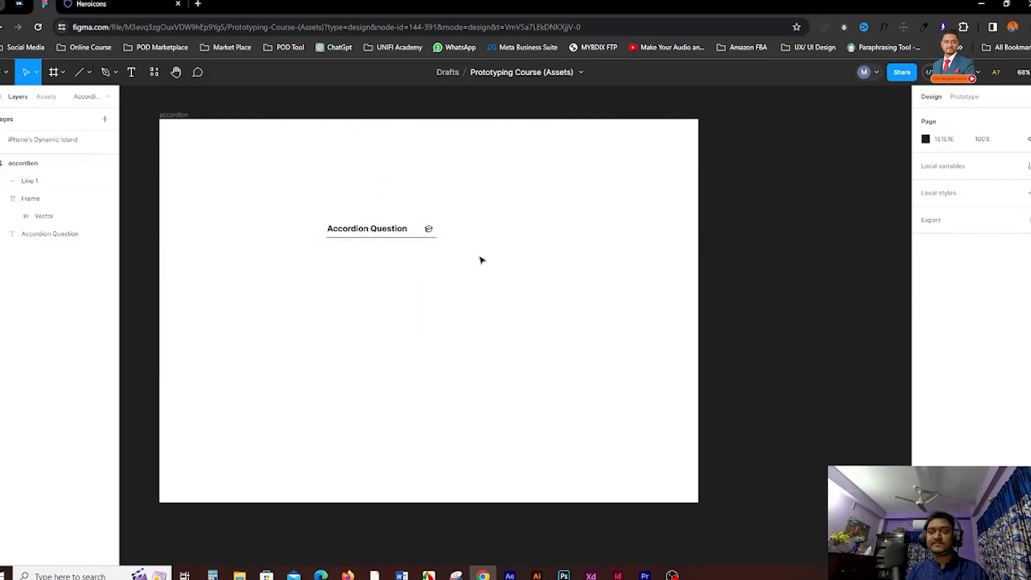
Run the Content Reel plugin and show its text content.
left_click(131, 73)
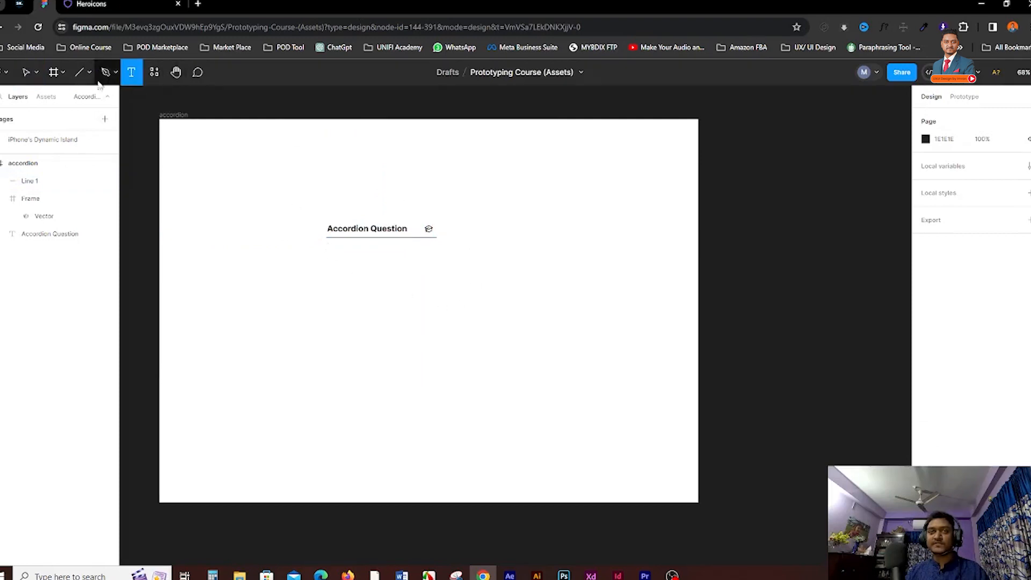
left_click(156, 72)
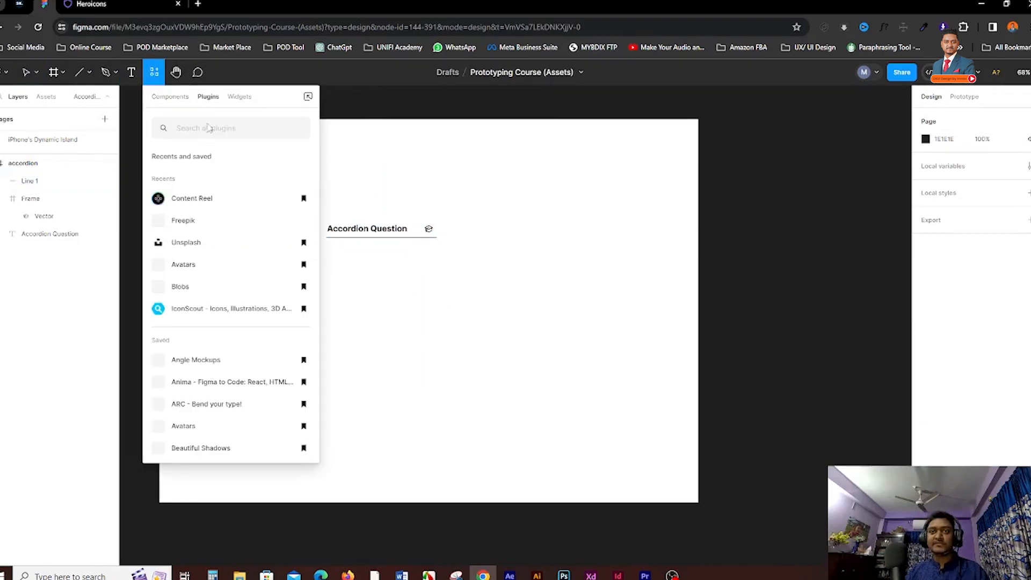
left_click(191, 207)
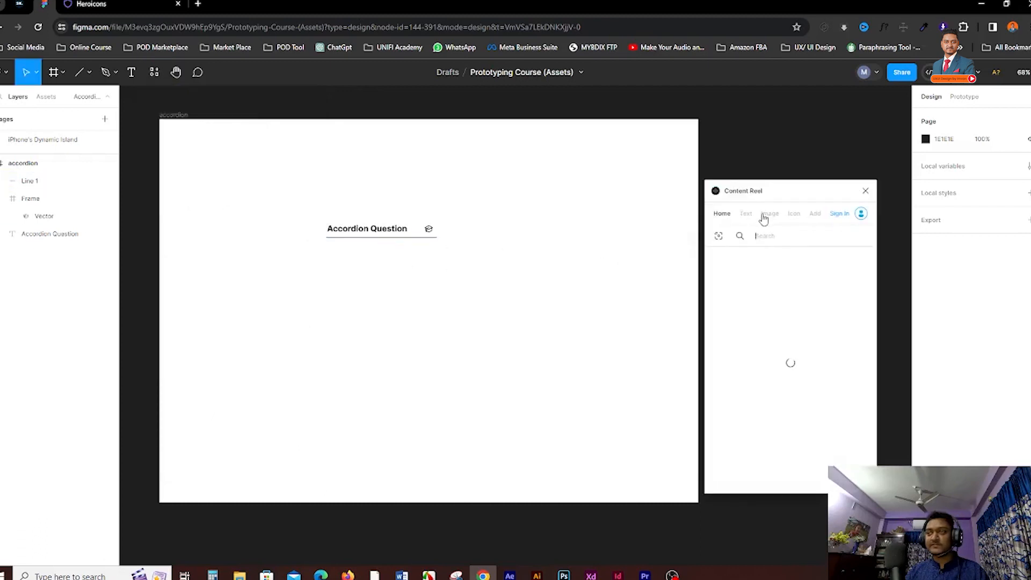
left_click(746, 215)
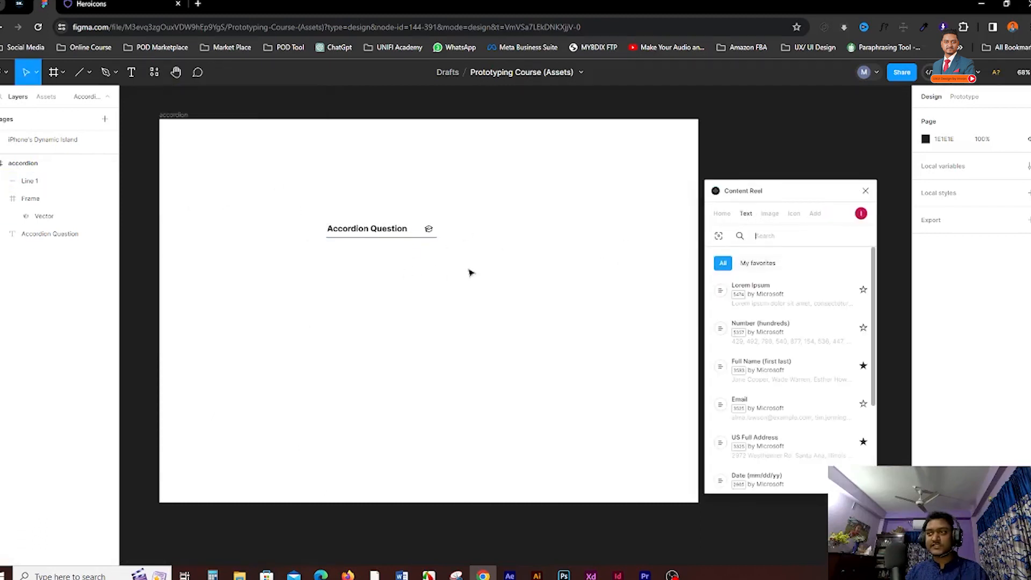
Draw a text box about 311 × 55 below the line, fill it with Content Reel's Lorem Ipsum text and close the plugin.
left_click(131, 72)
left_click_drag(326, 242, 443, 264)
left_click(817, 297)
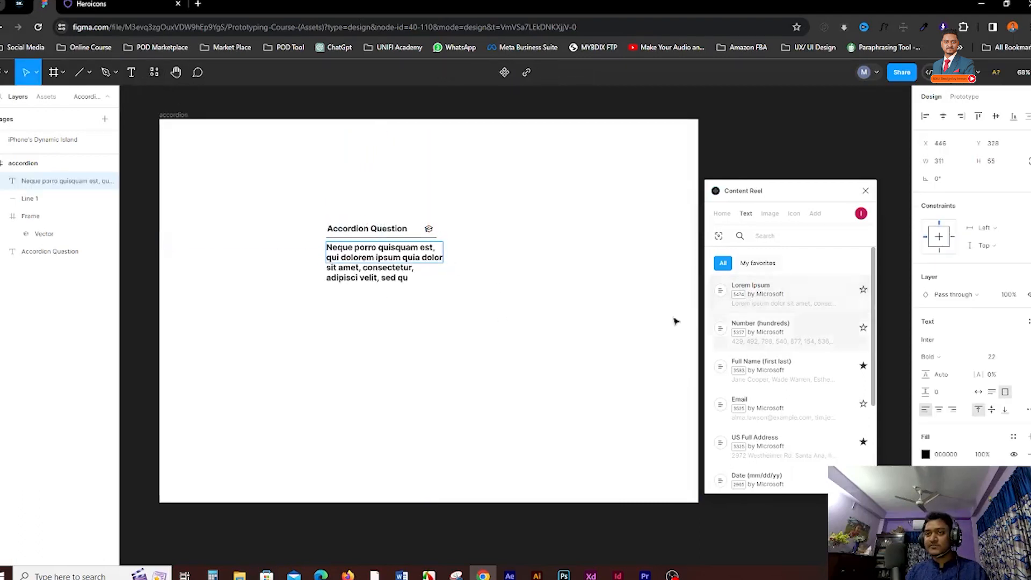
left_click(865, 191)
left_click(505, 290)
Set the font weight of the lorem ipsum paragraph to Regular.
left_click(409, 261)
left_click(951, 364)
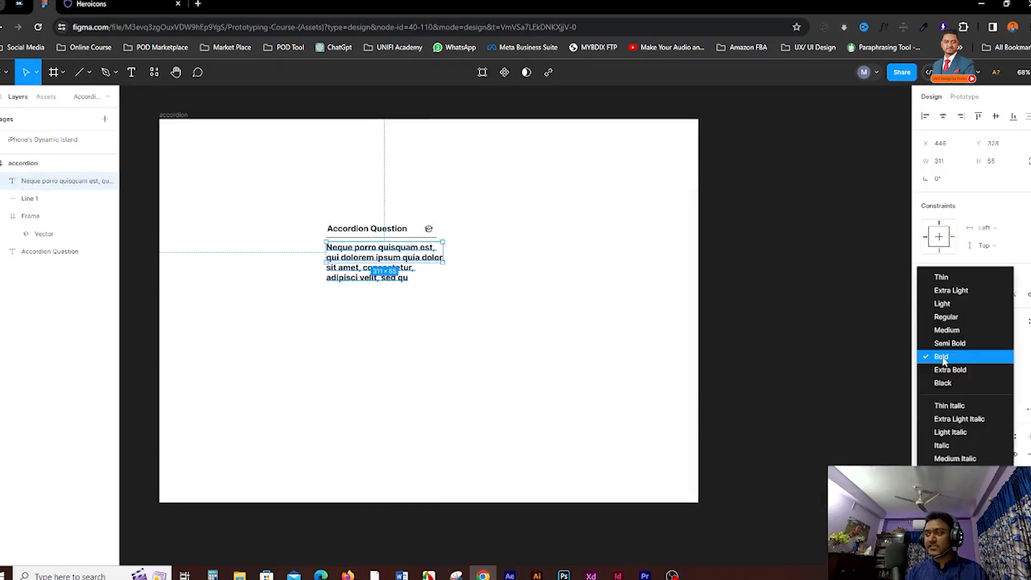
left_click(948, 324)
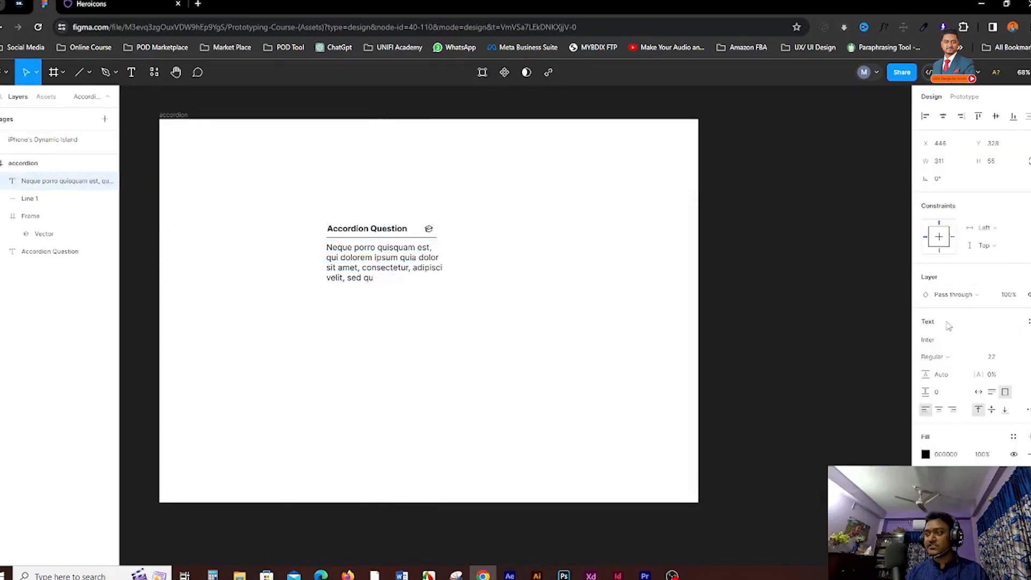
left_click(486, 319)
left_click(420, 261)
left_click_drag(419, 261, 425, 283)
left_click(495, 313)
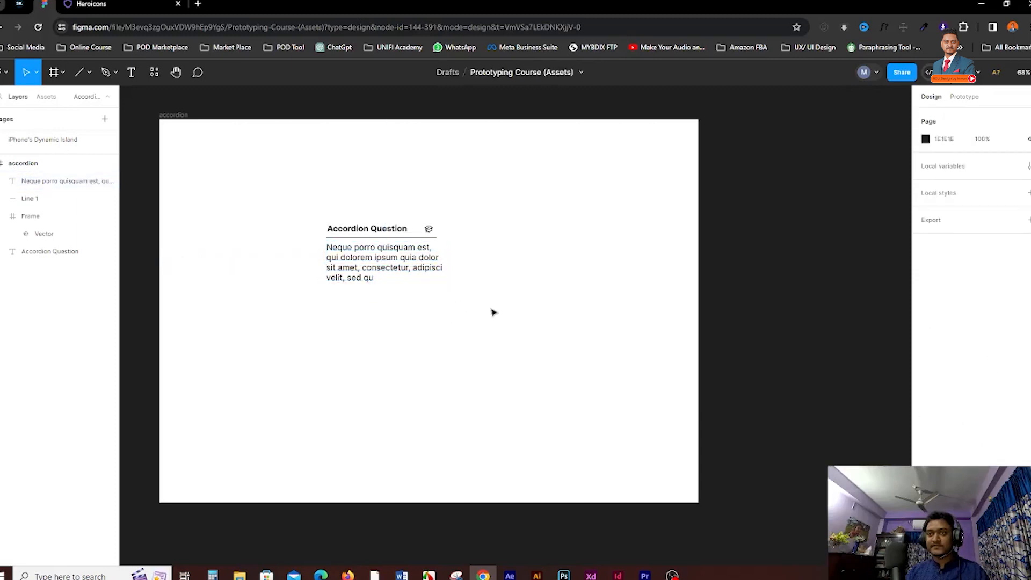
Combine the question text and the cap icon into a horizontal auto layout frame and shift it slightly above the line.
scroll(350, 195, "up", 3)
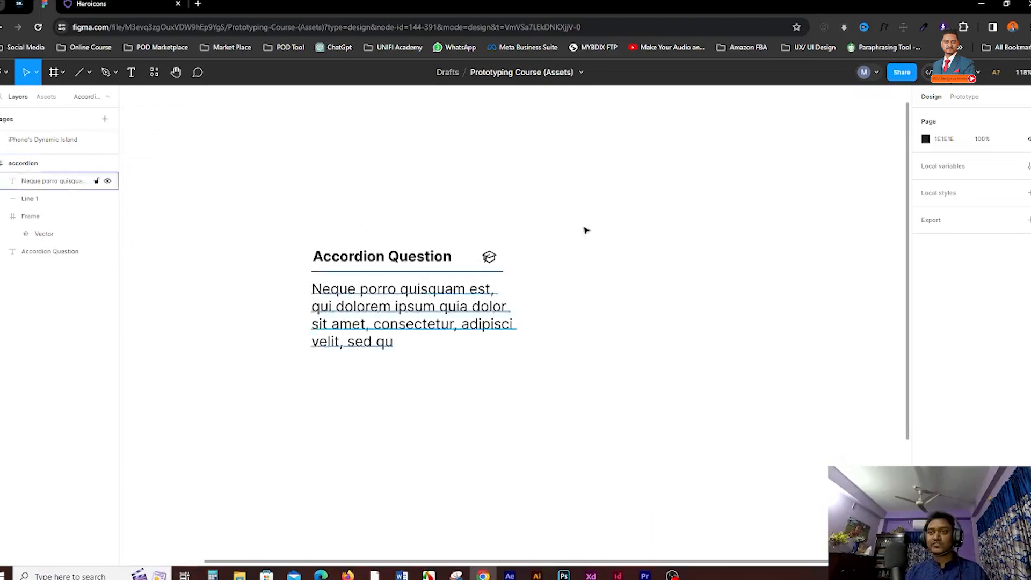
left_click(351, 256)
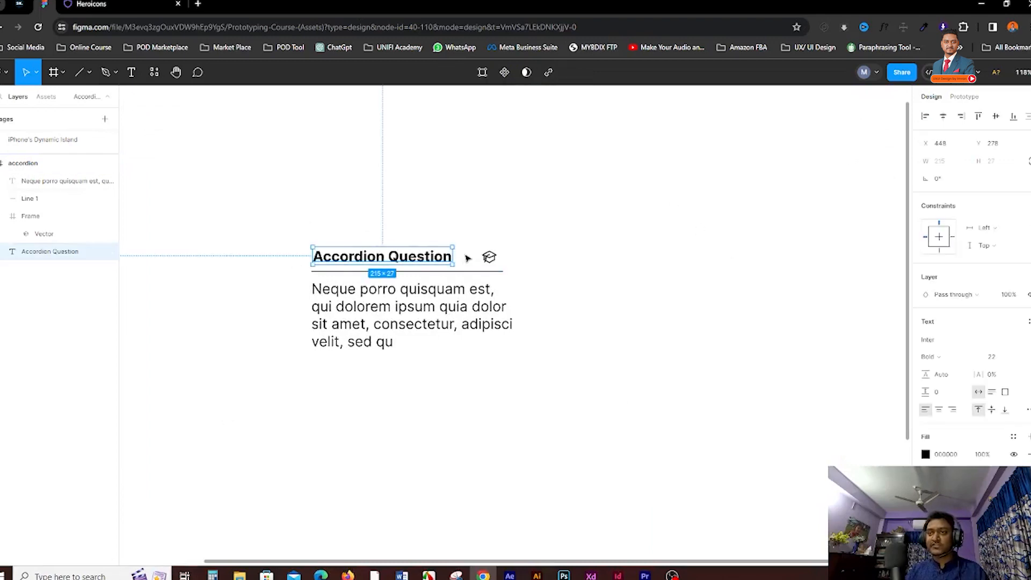
left_click(488, 258, "shift")
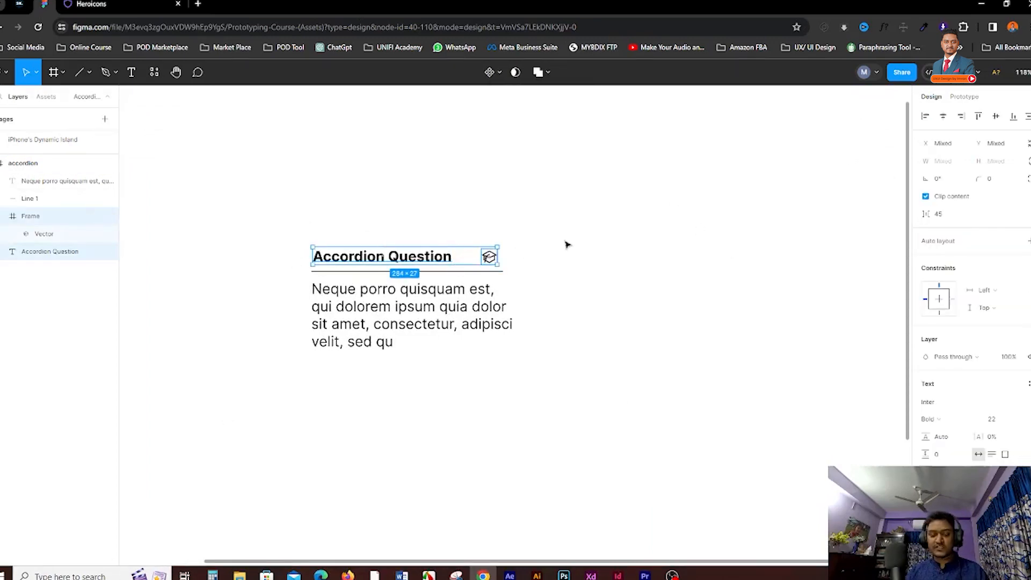
key("shift+a")
mouse_move(428, 259)
left_mouse_down()
mouse_move(435, 203)
mouse_move(422, 249)
left_mouse_up()
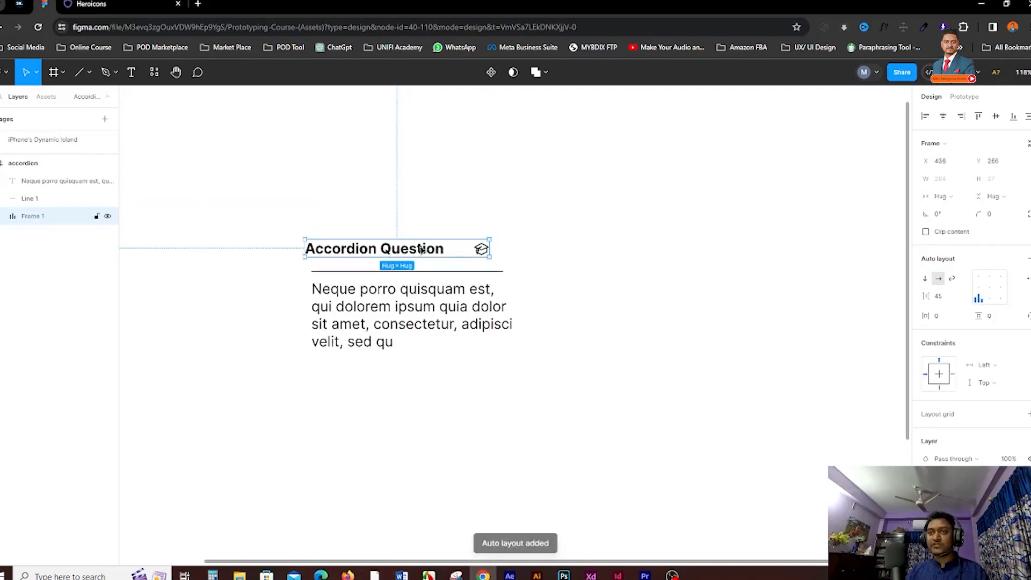
Set the auto layout spacing between the question text and the cap icon to 12.
left_click(939, 298)
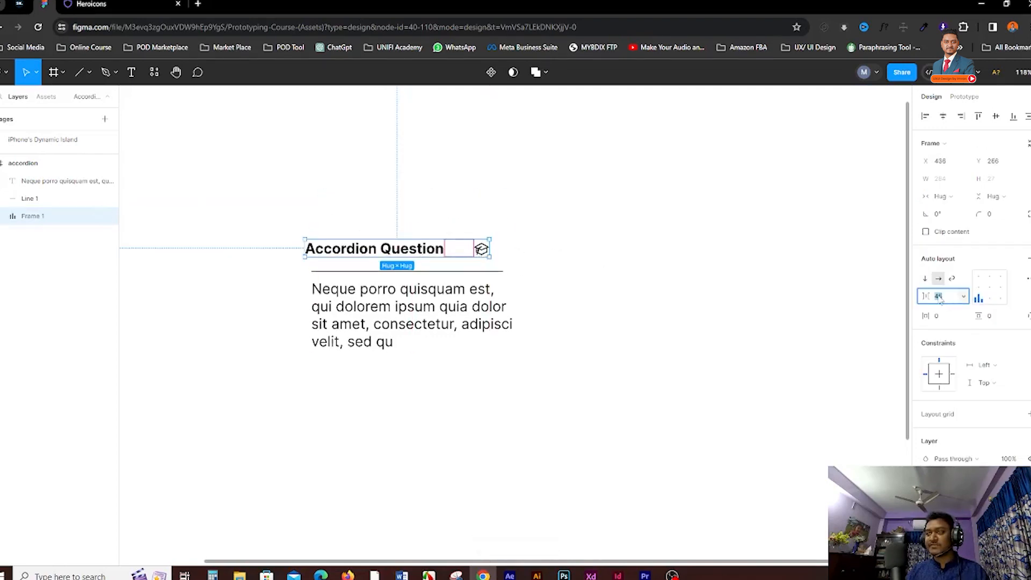
type("12")
key("Return")
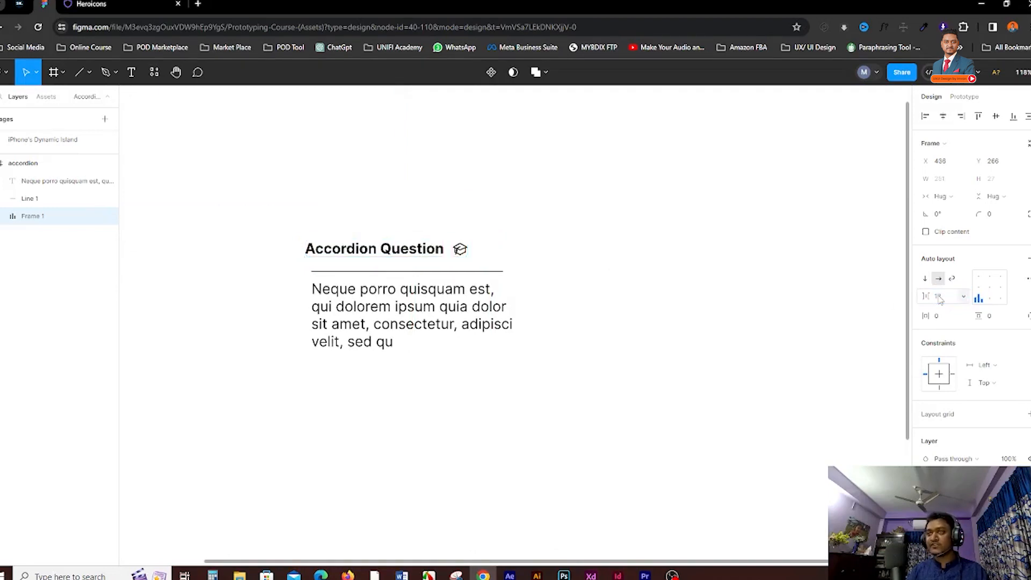
left_click(532, 204)
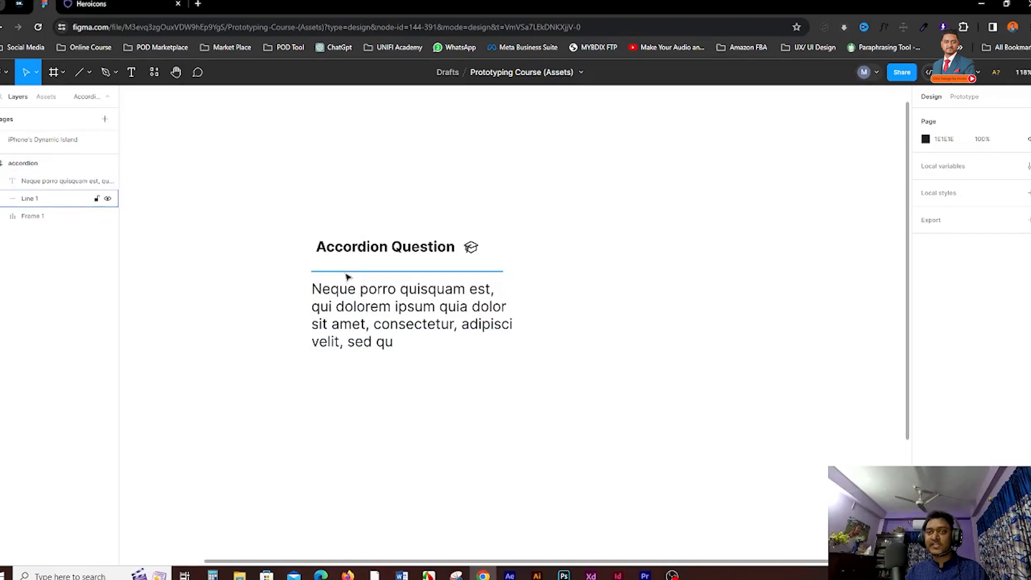
Combine the line and the lorem ipsum paragraph into a vertical auto layout frame and nudge it slightly down.
left_click_drag(281, 272, 386, 306)
key("shift+a")
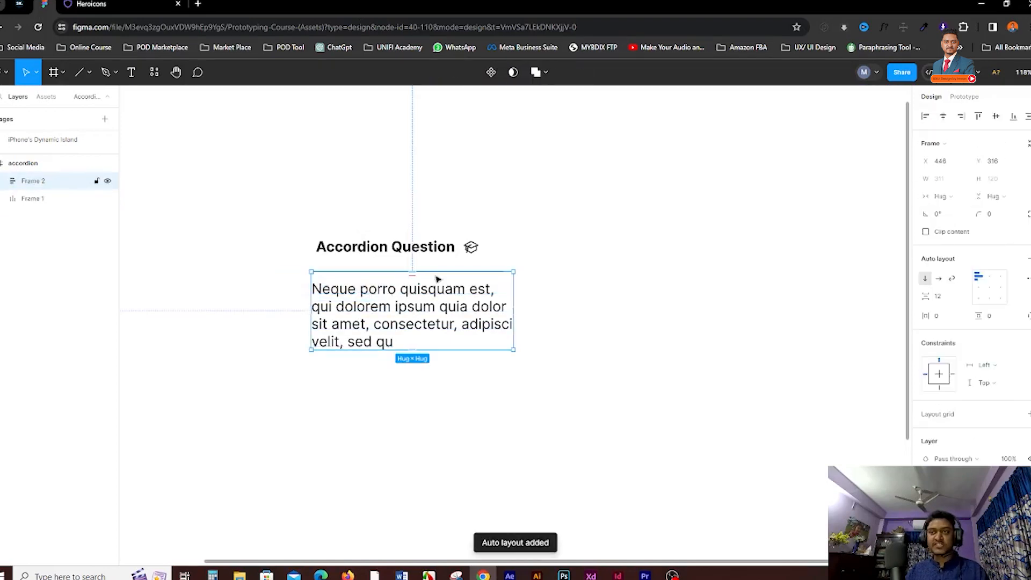
left_click_drag(436, 292, 434, 295)
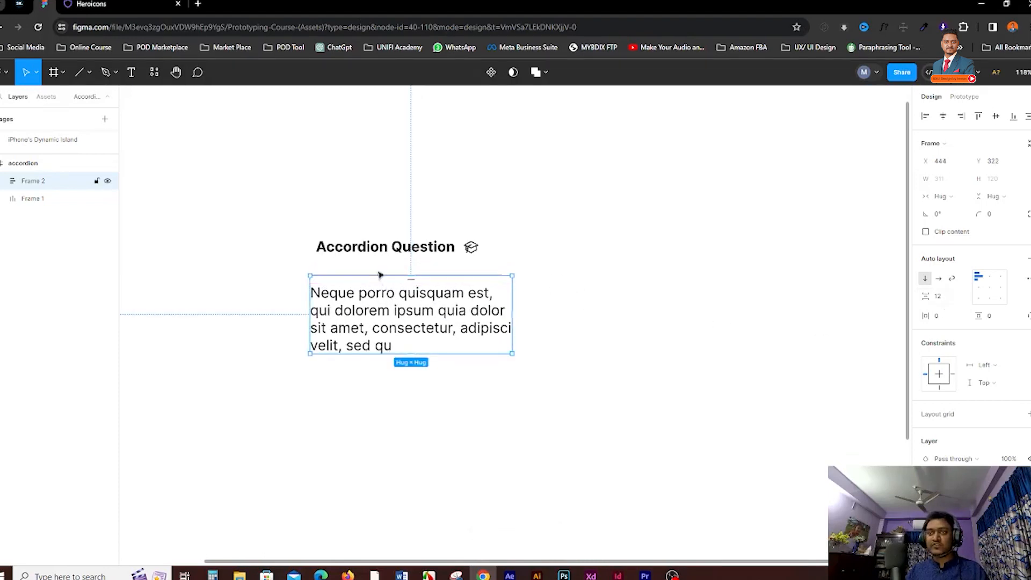
Wrap the question row and the line-and-paragraph frame together in one vertical auto layout frame.
left_click(392, 209)
left_click_drag(247, 214, 558, 366)
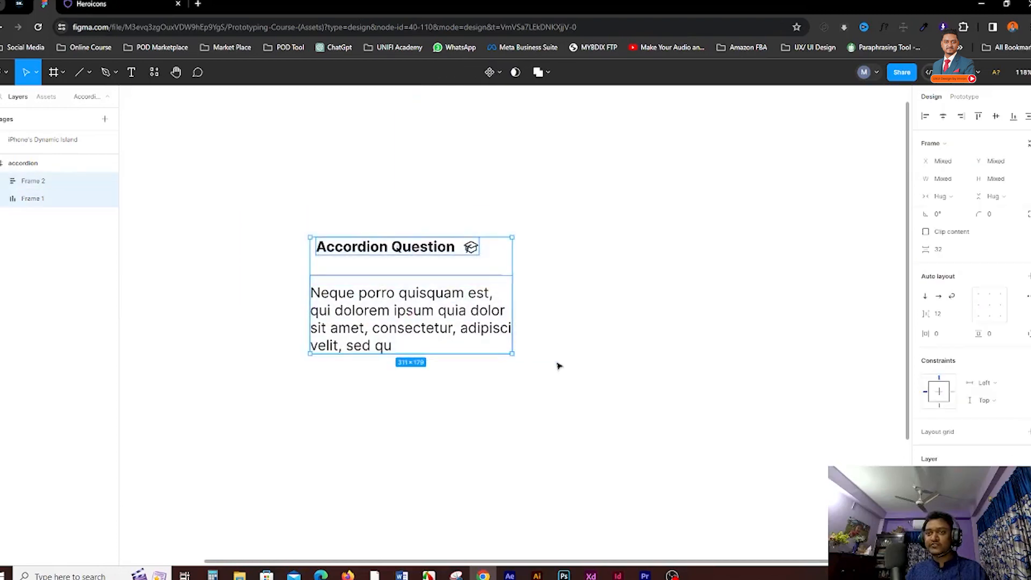
key("shift+a")
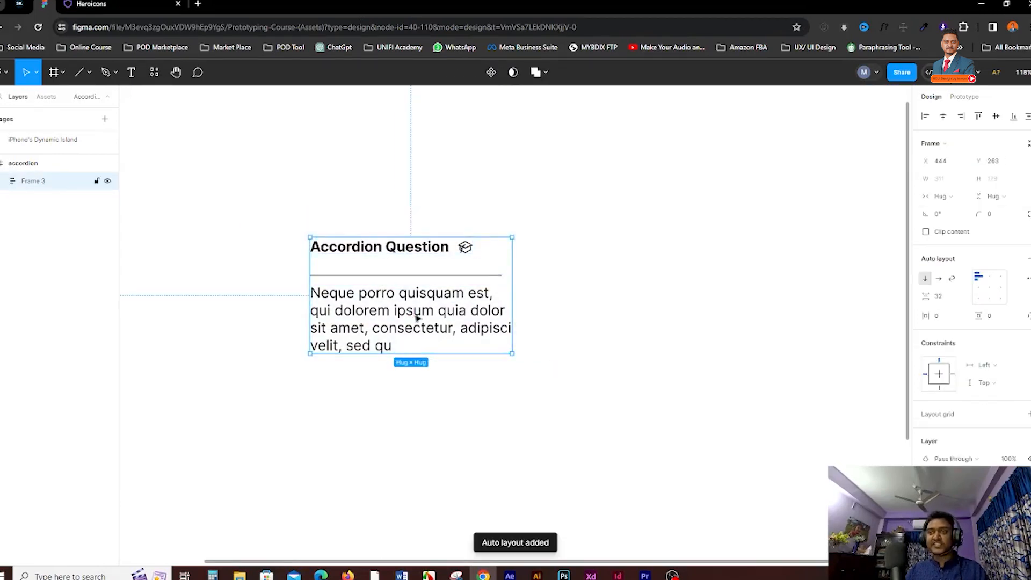
Try a vertical spacing of 20 in the combined auto layout frame, then set it to 12.
left_click(945, 299)
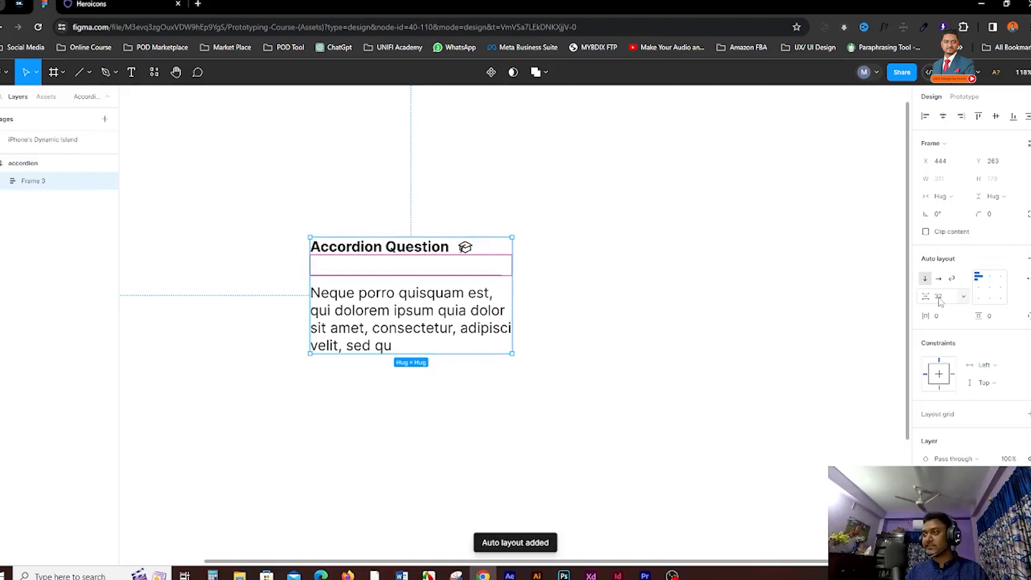
type("20")
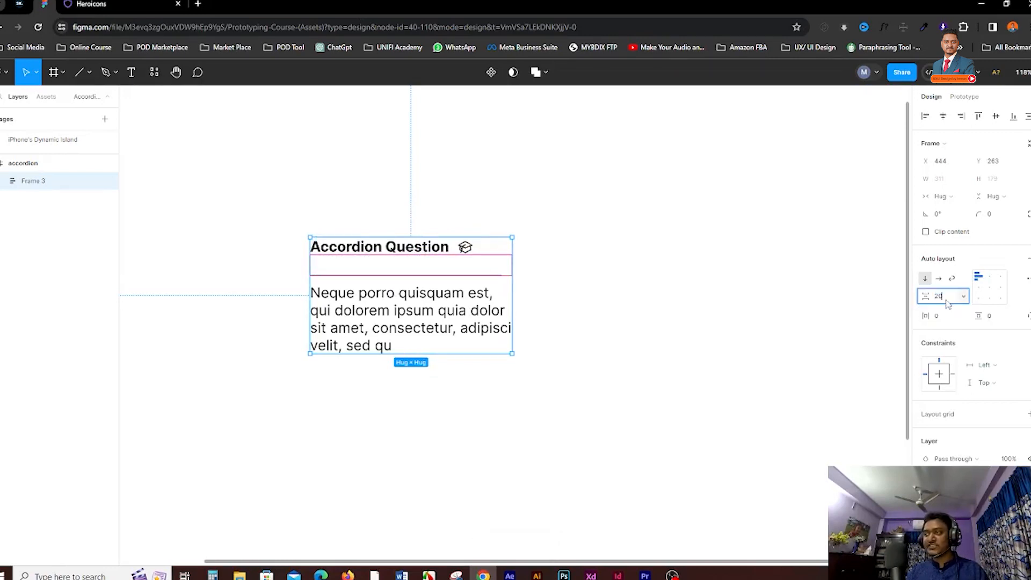
key("Return")
left_click(948, 304)
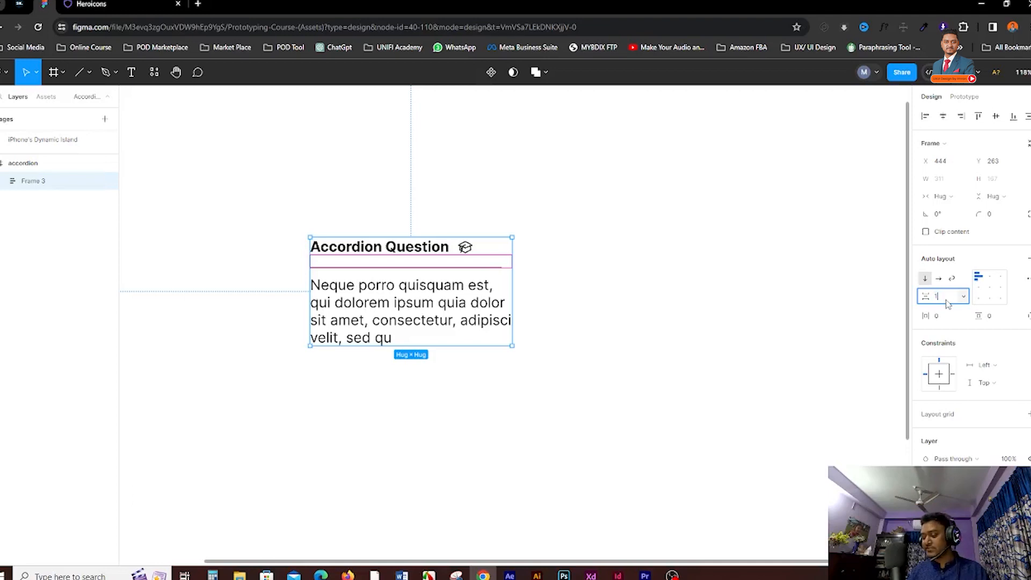
type("12")
key("Return")
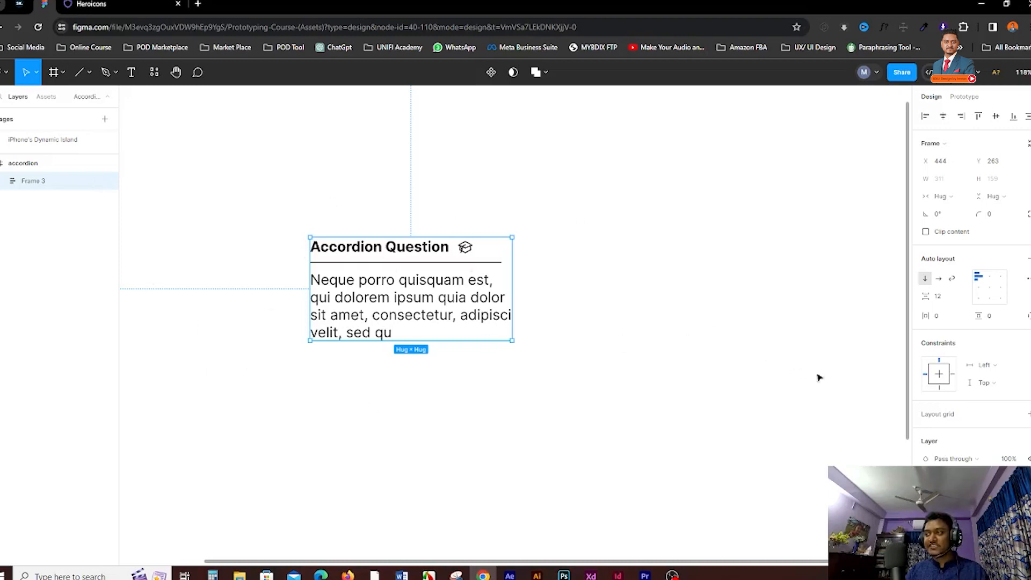
Set the combined auto layout frame's horizontal and vertical padding to 30.
left_click(951, 319)
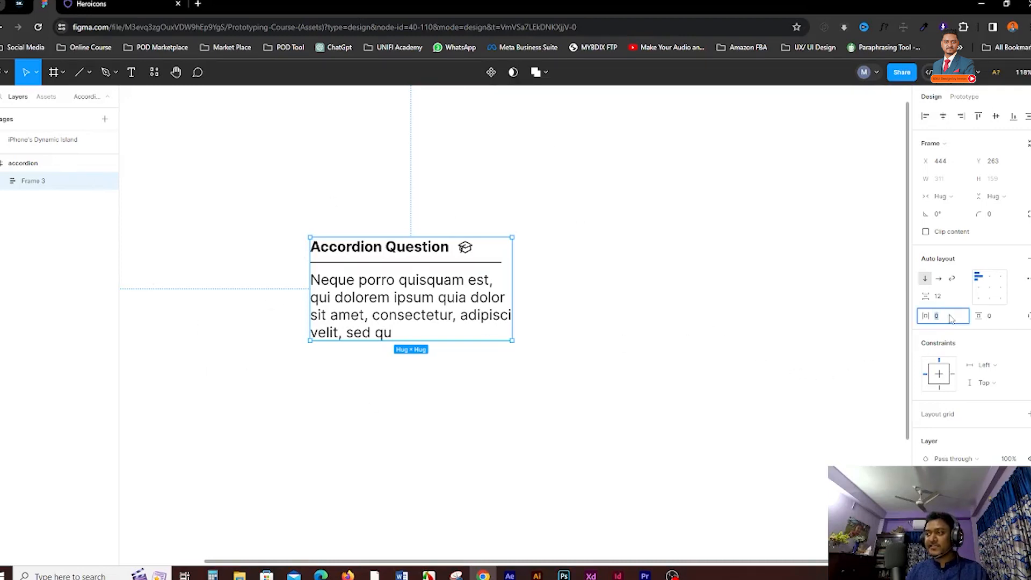
type("3")
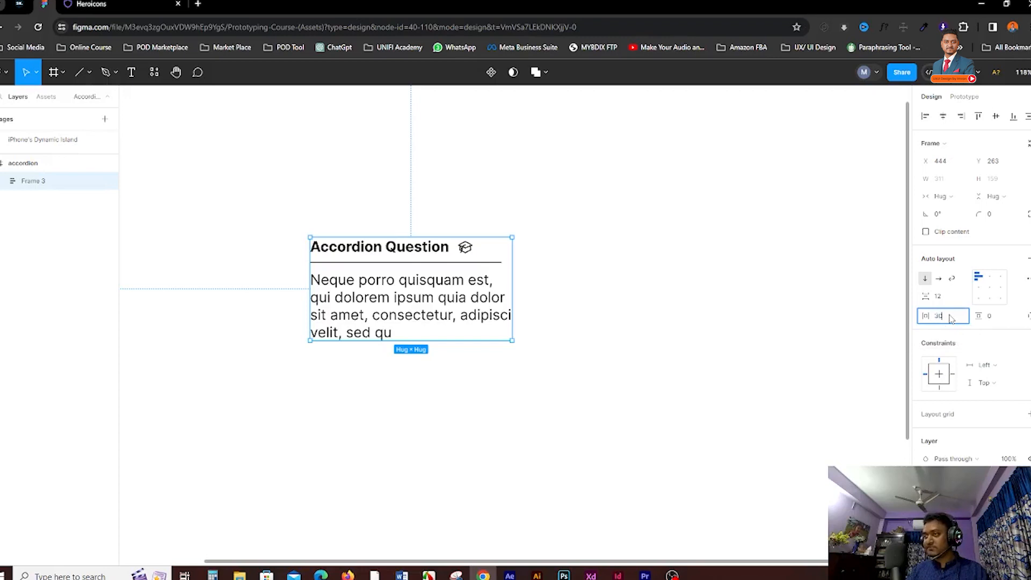
left_click(994, 318)
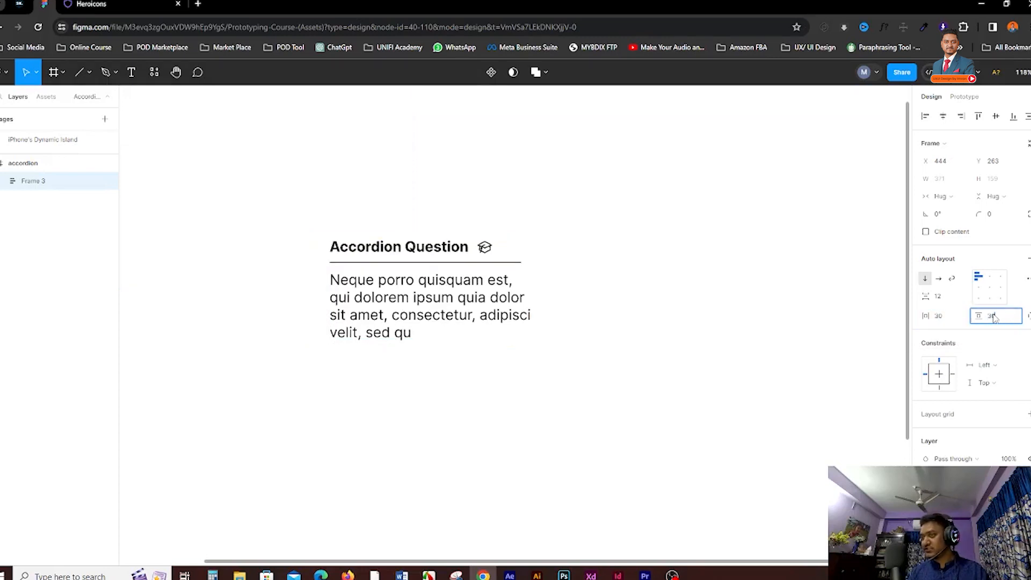
key("Return")
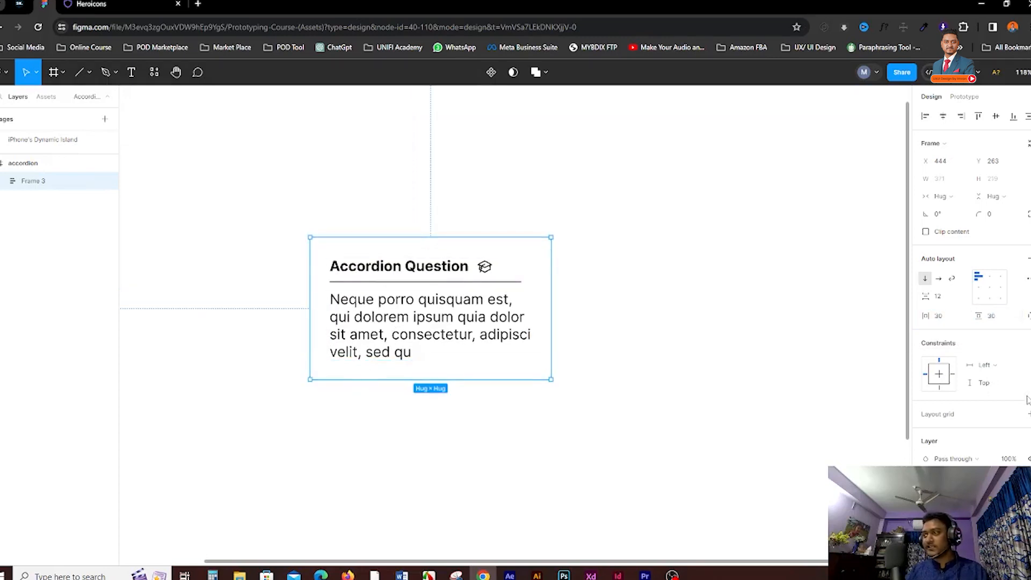
Add a solid fill to the accordion frame and change its colour to light green, about ADE2C9.
scroll(986, 397, "down", 3)
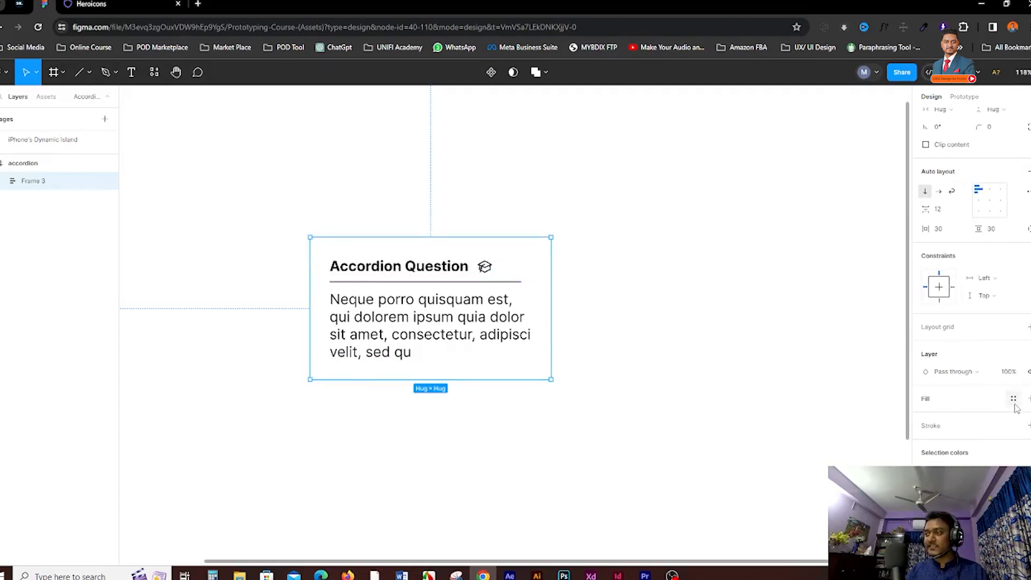
left_click(1013, 398)
left_click(948, 404)
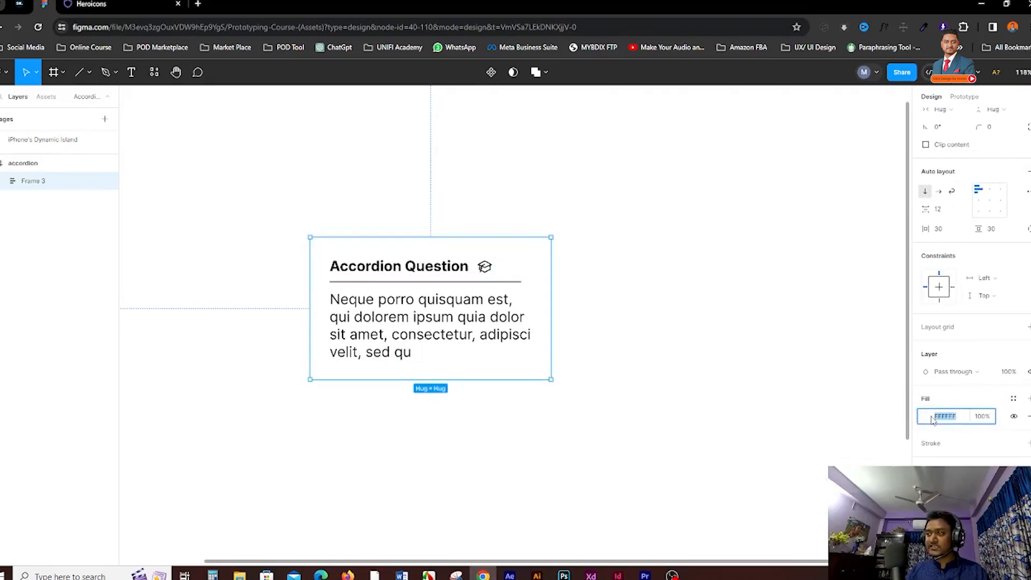
left_click(927, 417)
left_click_drag(876, 354, 897, 349)
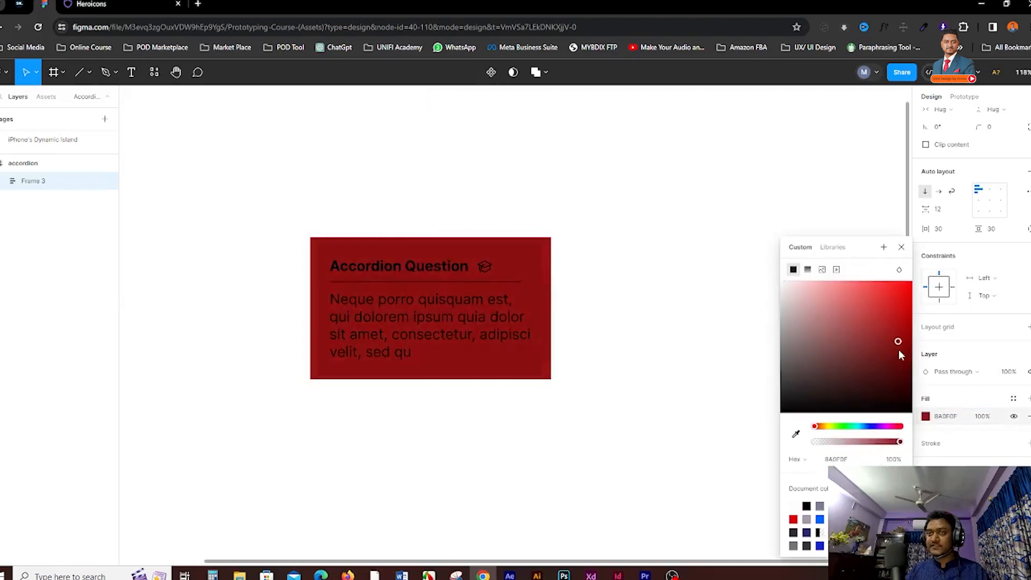
mouse_move(861, 427)
left_mouse_down()
mouse_move(877, 427)
mouse_move(853, 428)
left_mouse_up()
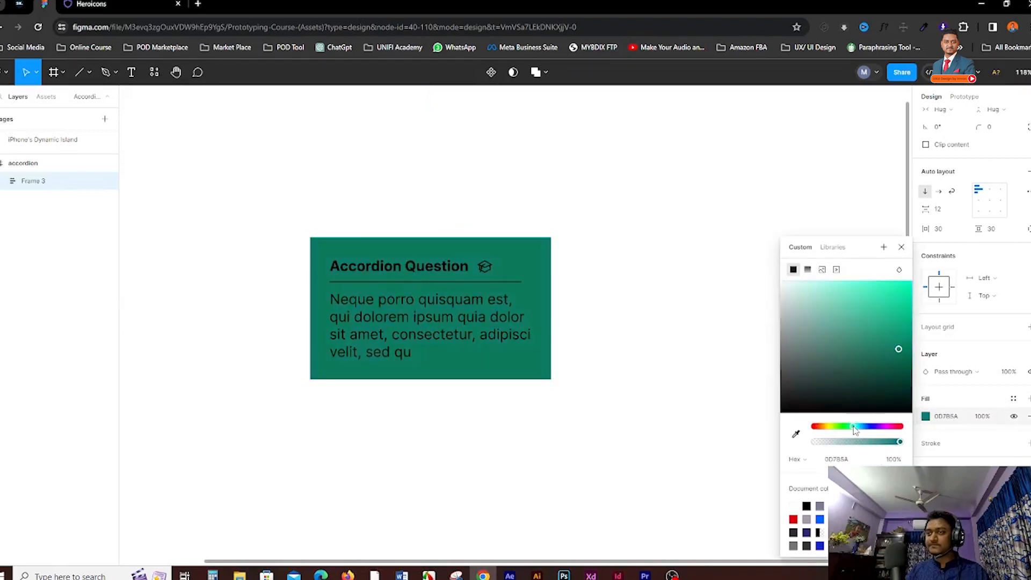
left_click_drag(858, 334, 824, 294)
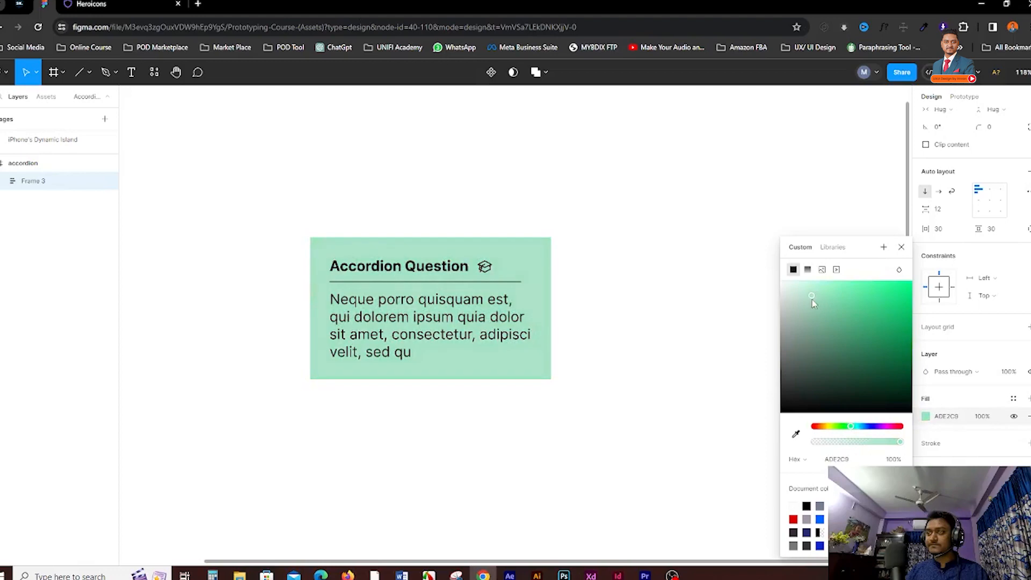
left_click(642, 240)
Set the green card's corner radius to 40 and move the card slightly up and to the right.
left_click(548, 256)
left_click(995, 220)
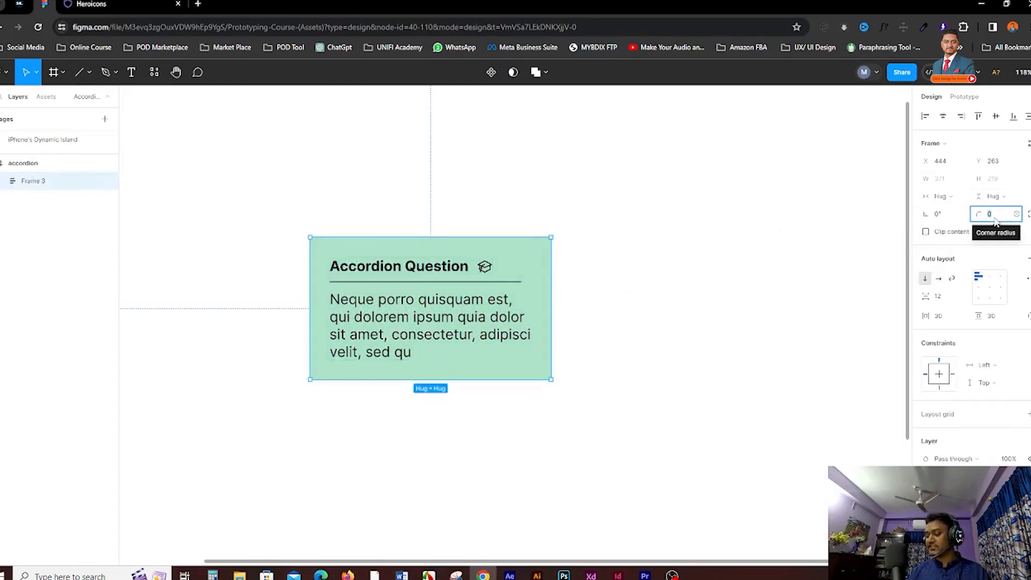
type("40")
key("Return")
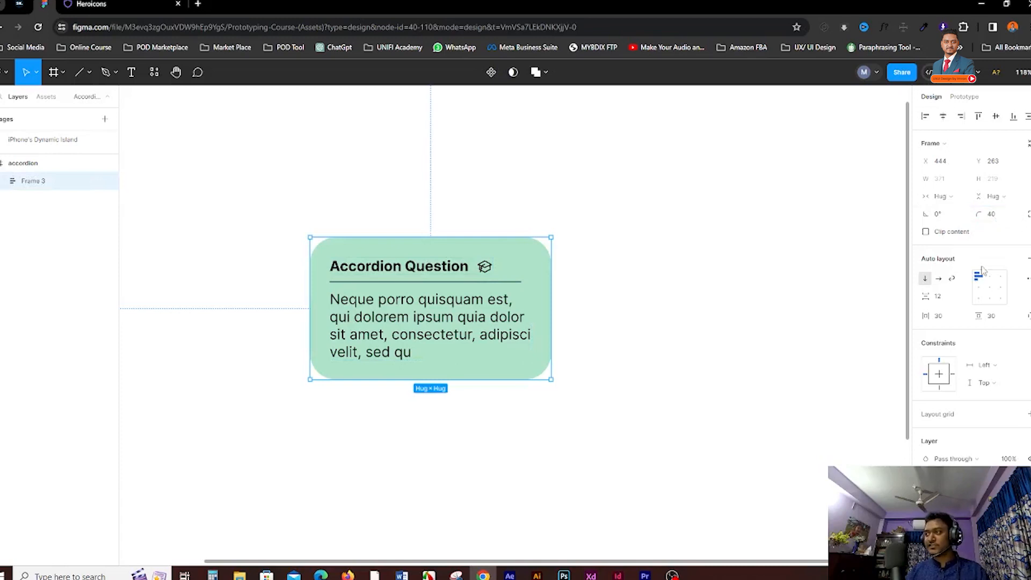
left_click(611, 238)
left_click_drag(522, 284, 524, 260)
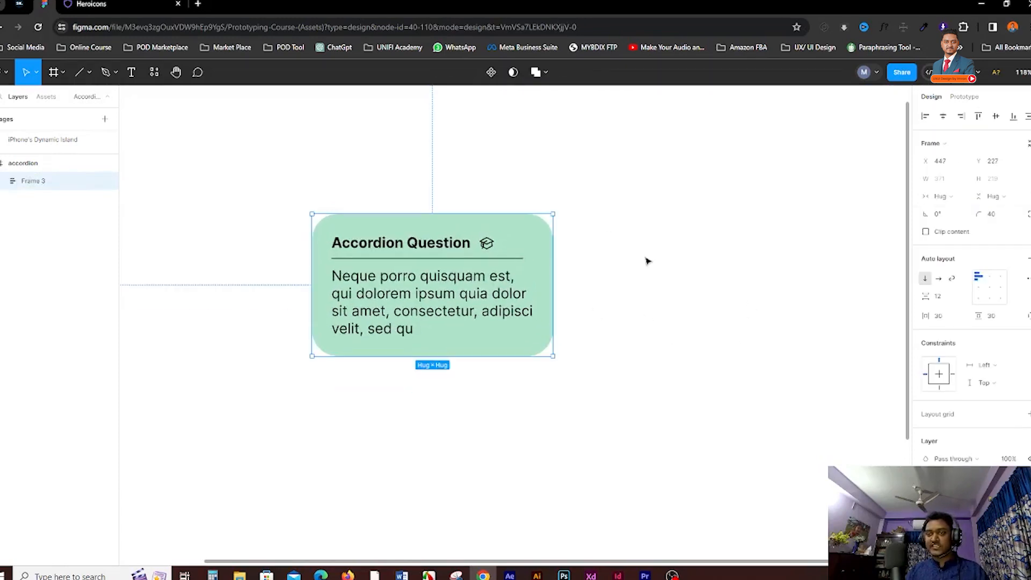
left_click_drag(536, 273, 544, 263)
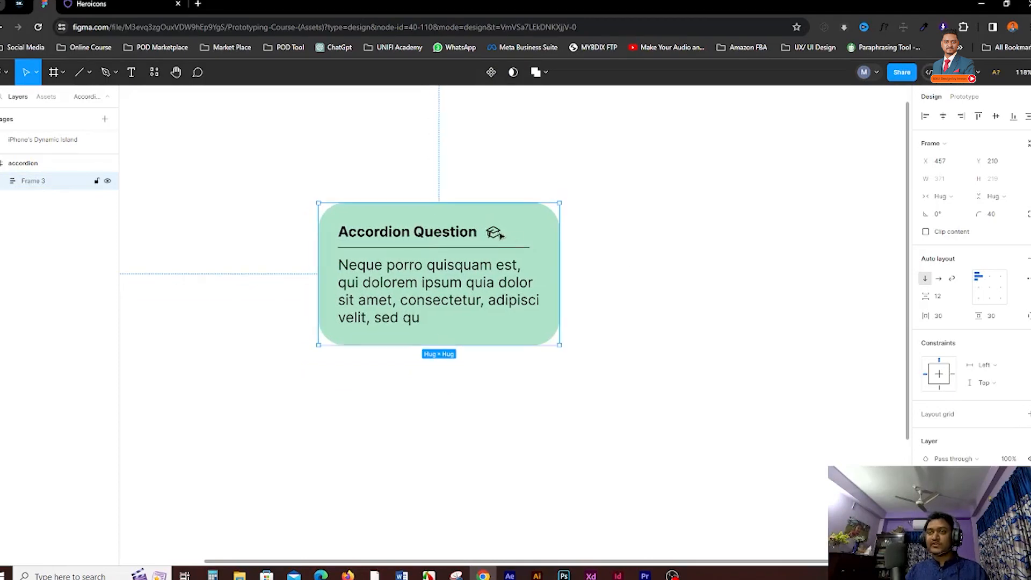
Switch to the Heroicons site and copy the outline chevron-down icon as SVG.
left_click(91, 5)
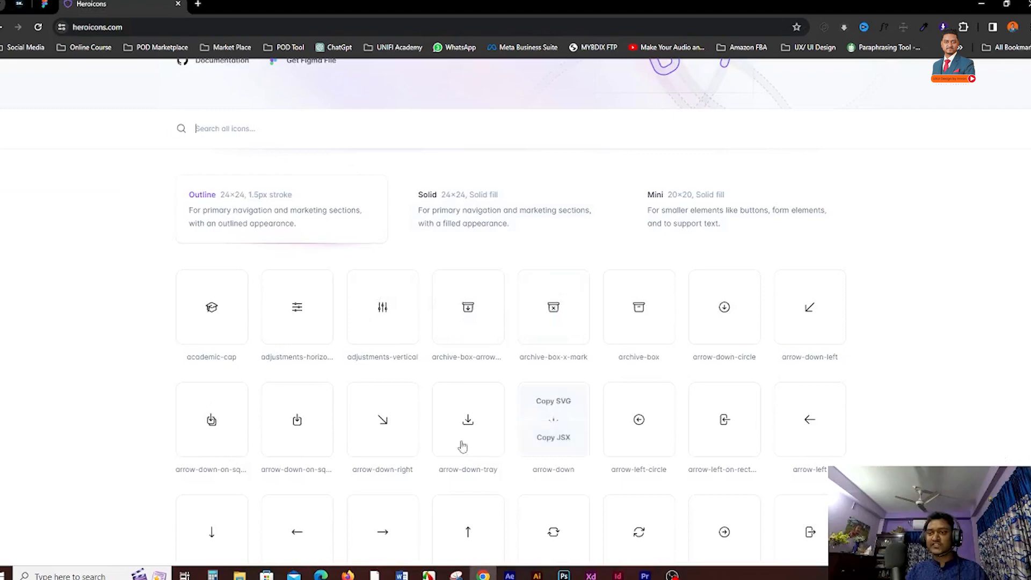
scroll(461, 440, "down", 3)
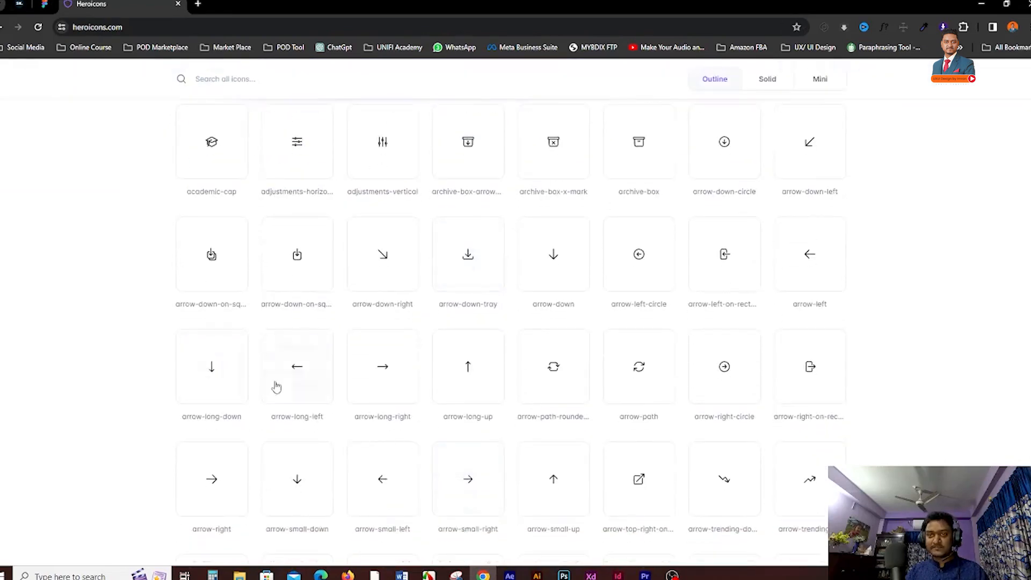
scroll(368, 398, "down", 5)
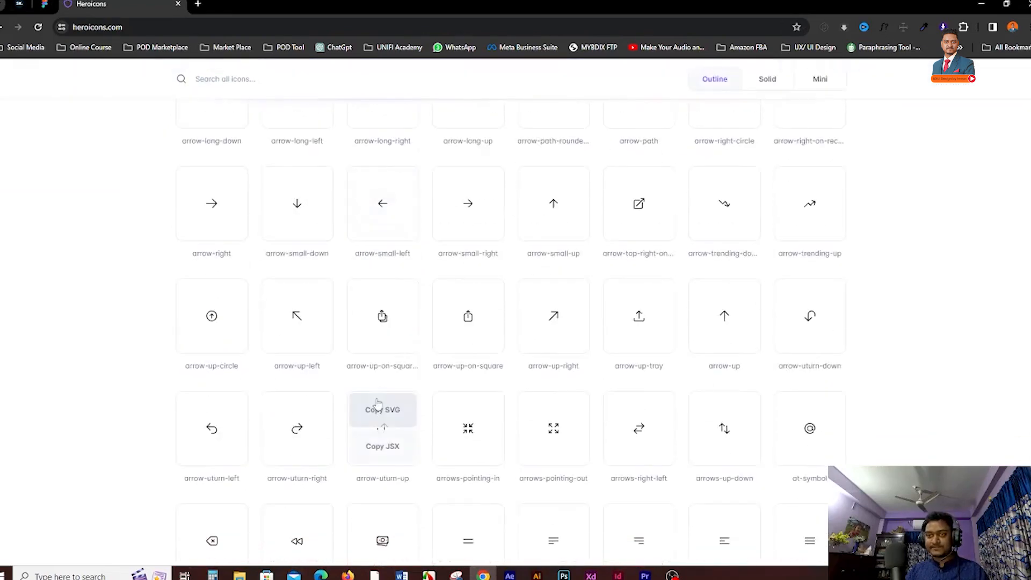
scroll(517, 420, "up", 6)
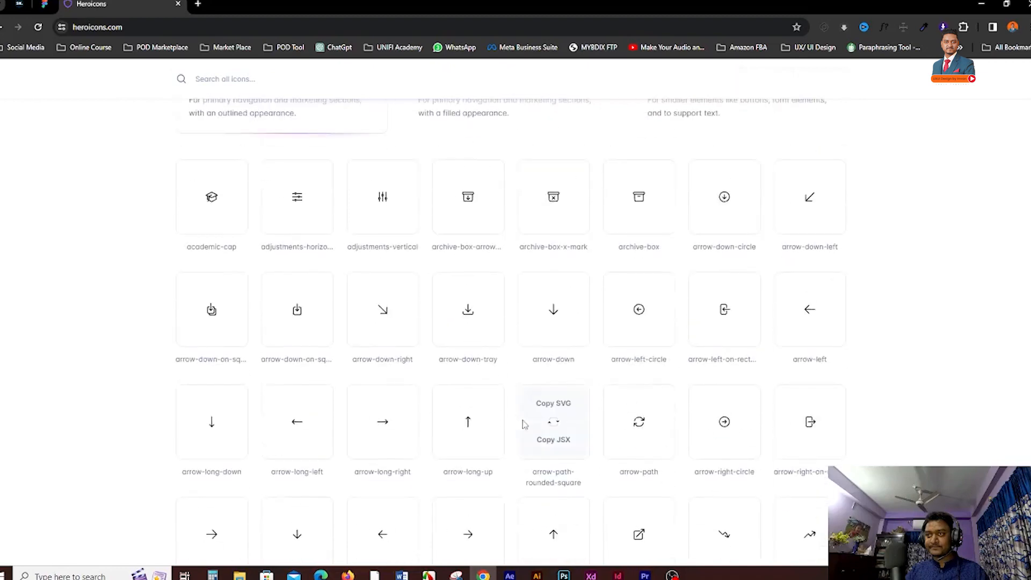
scroll(438, 405, "down", 10)
scroll(438, 407, "down", 12)
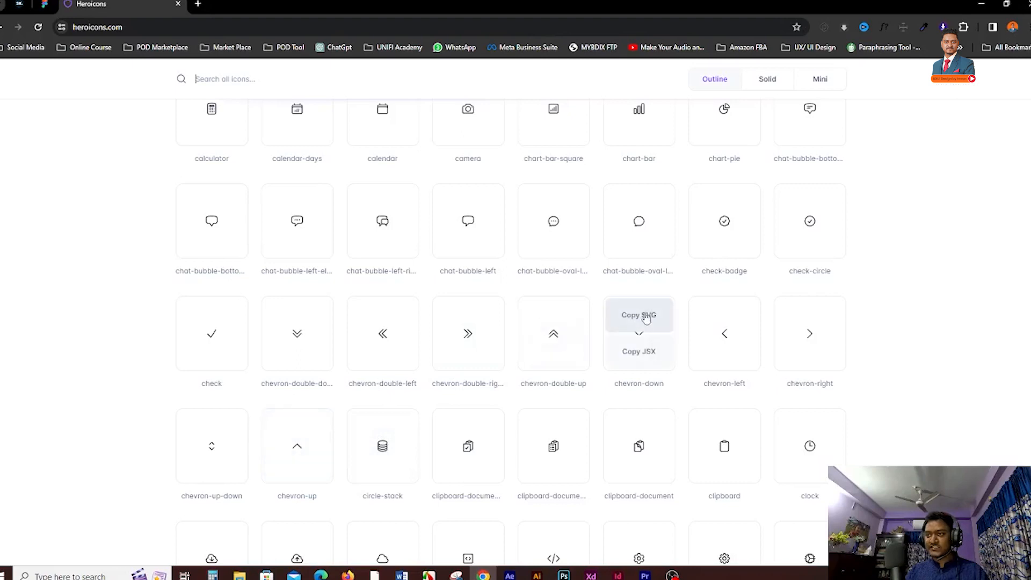
left_click(646, 318)
Back in Figma, paste the chevron icon into the question row beside the text and delete the cap icon.
left_click(44, 4)
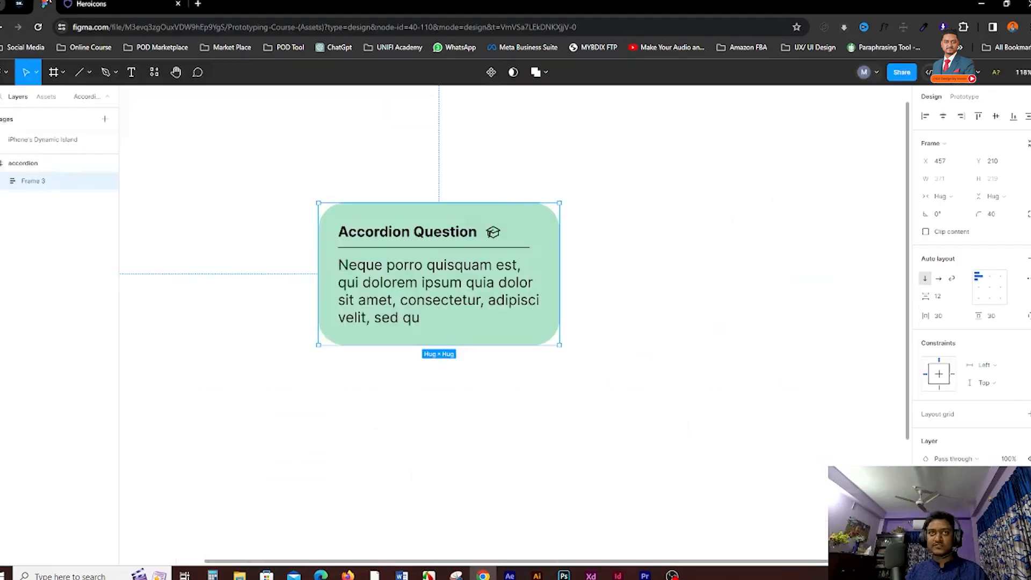
left_click(660, 253)
key("ctrl+v")
left_click_drag(516, 324, 491, 235)
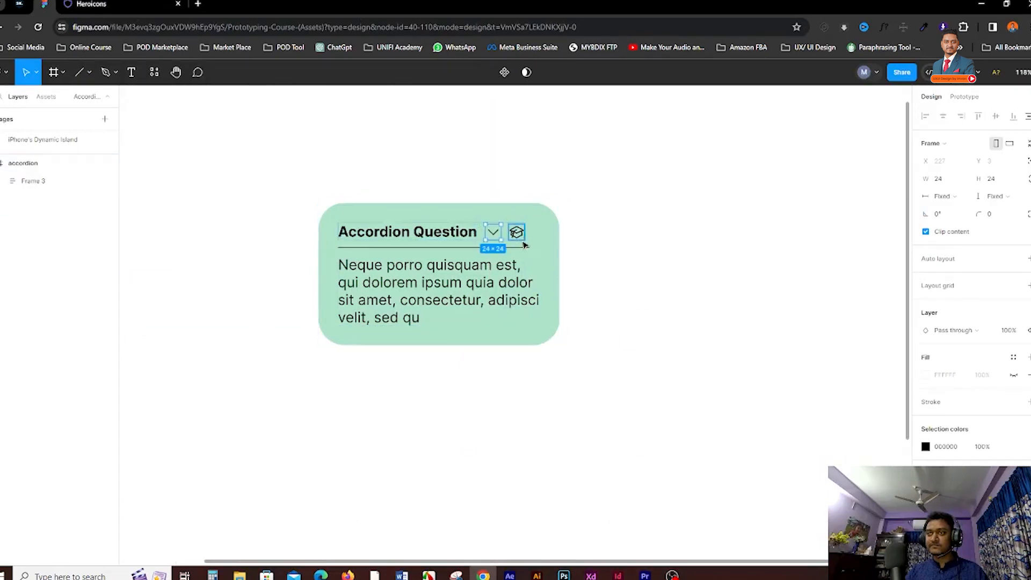
key("Delete")
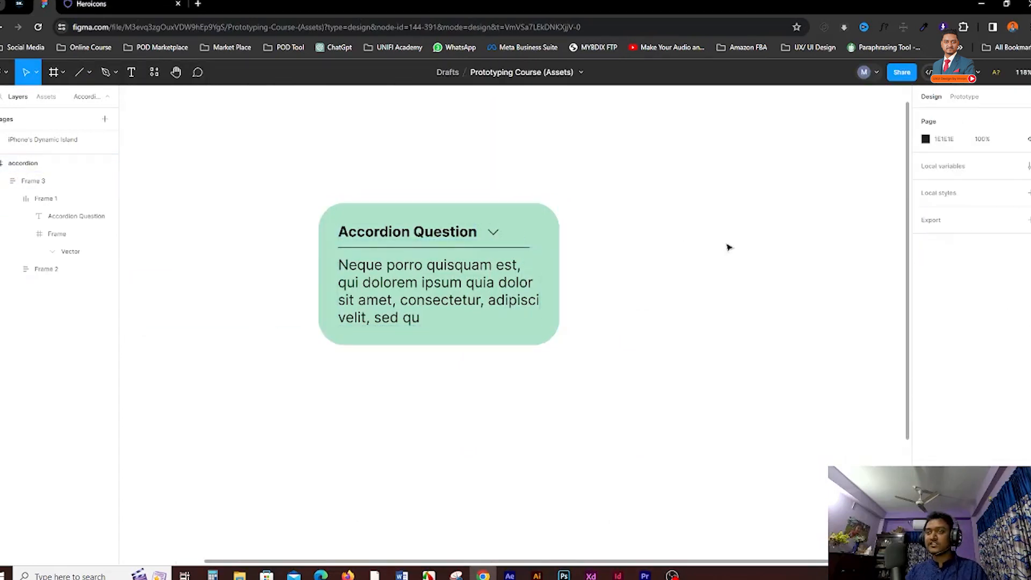
Set the question row and its Accordion Question text to Fill container in width.
left_click(439, 228)
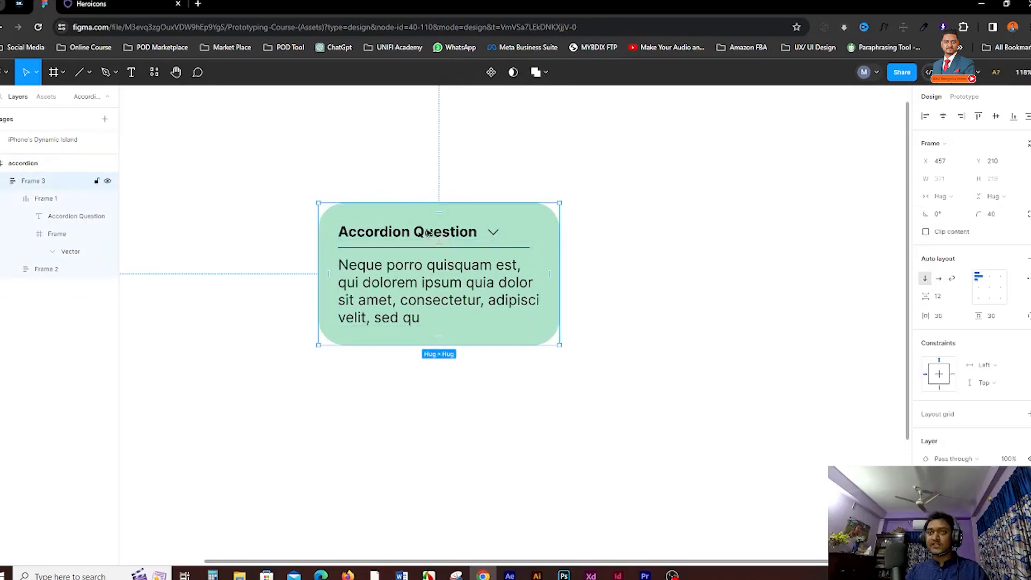
left_click(944, 196)
left_click(956, 213)
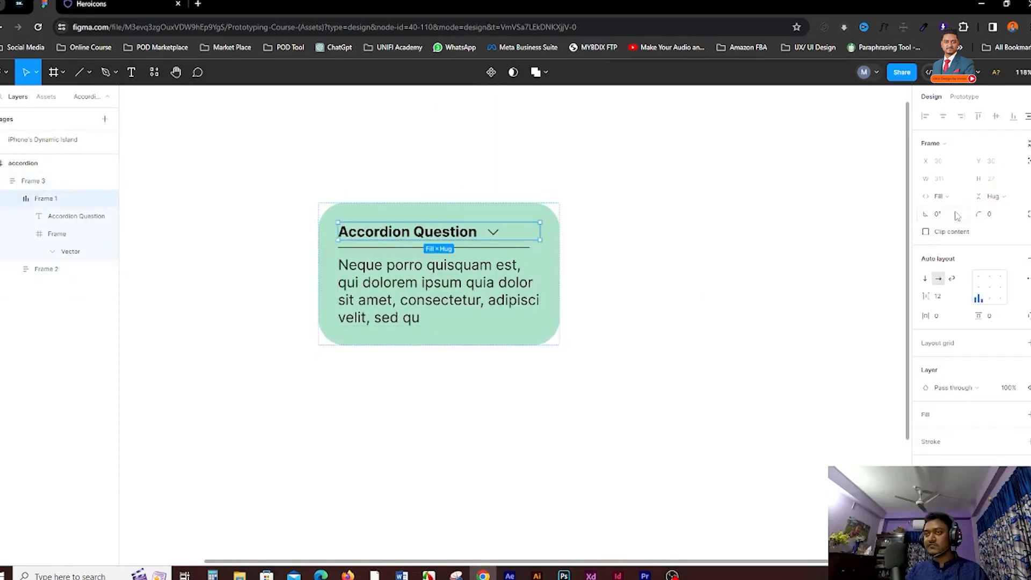
left_click(458, 232)
left_click(944, 179)
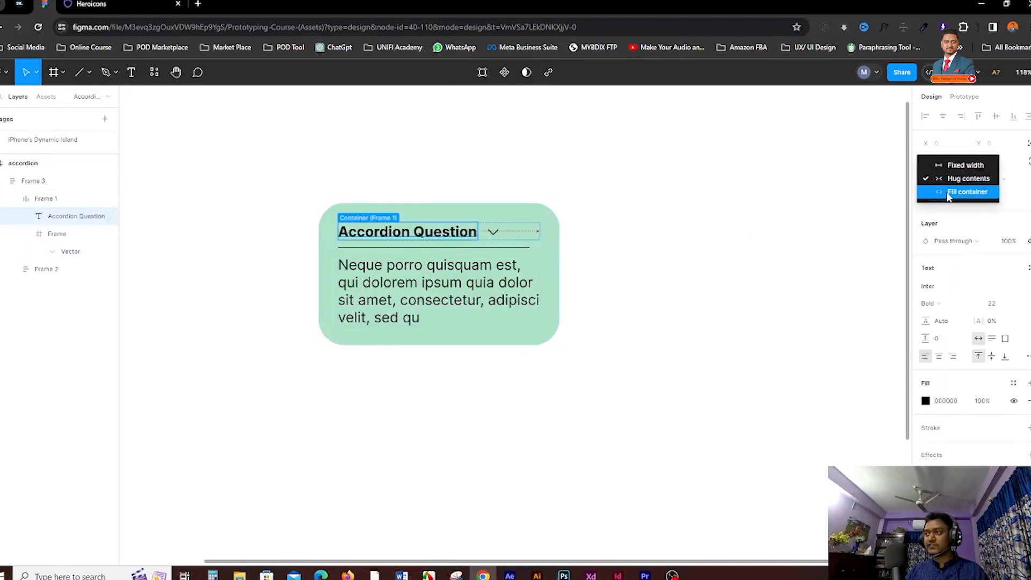
left_click(947, 195)
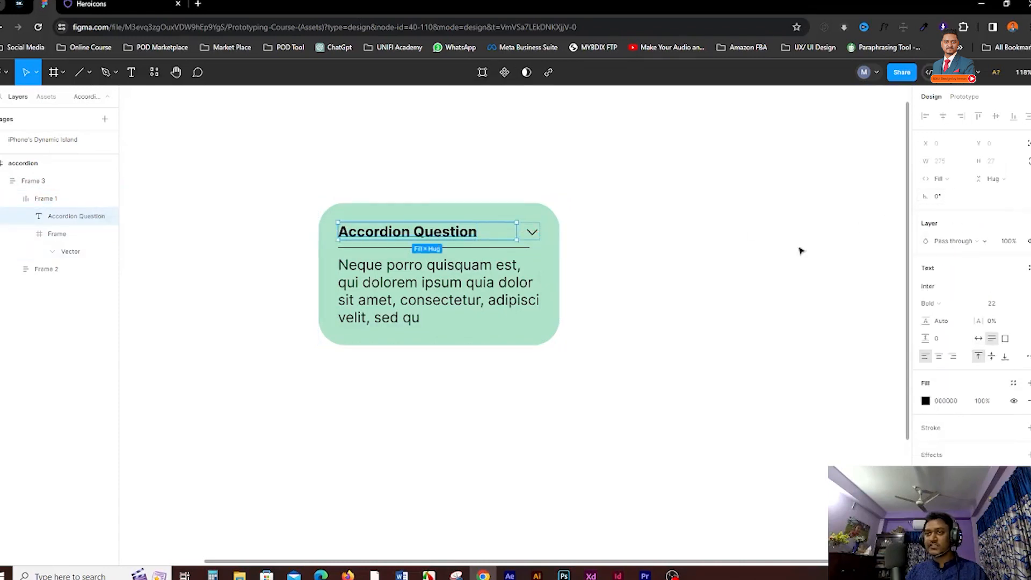
left_click(700, 262)
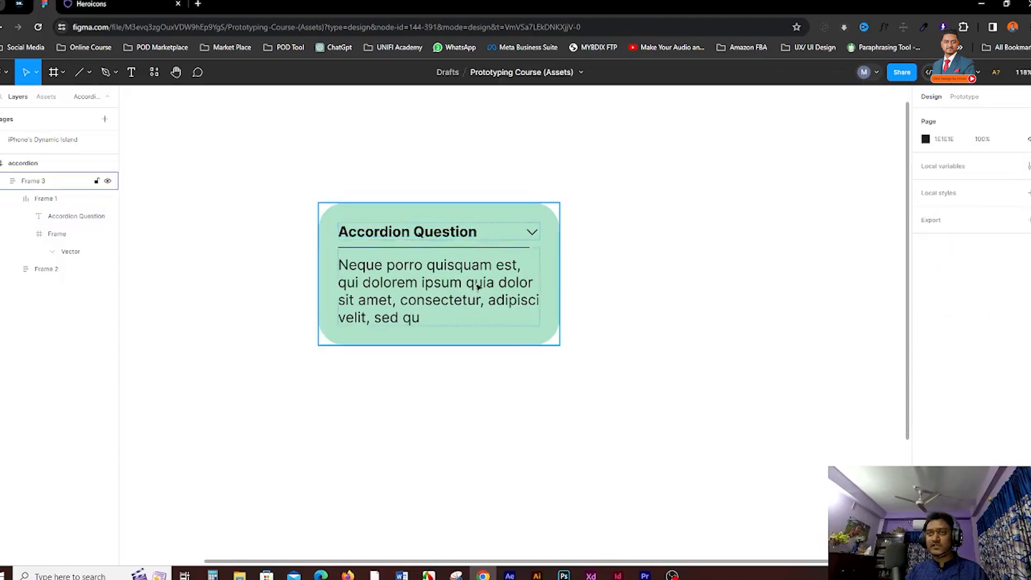
Try to set the question row's height to Fill container.
left_click(451, 239)
left_click(453, 238)
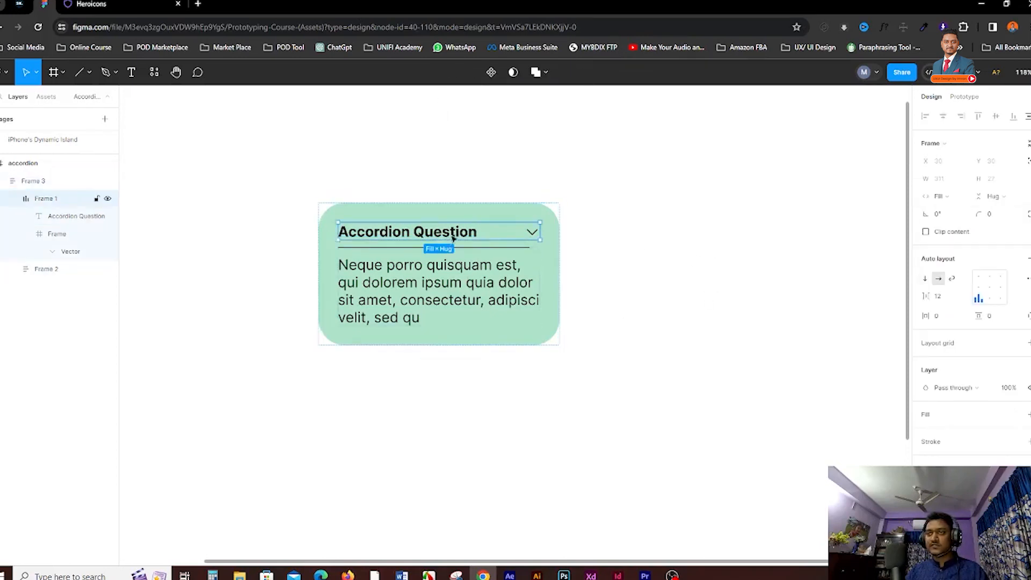
left_click(993, 196)
left_click(990, 210)
Move the whole green card further right and slightly up, to about X 548, Y 195.
left_click(690, 288)
left_click(345, 260)
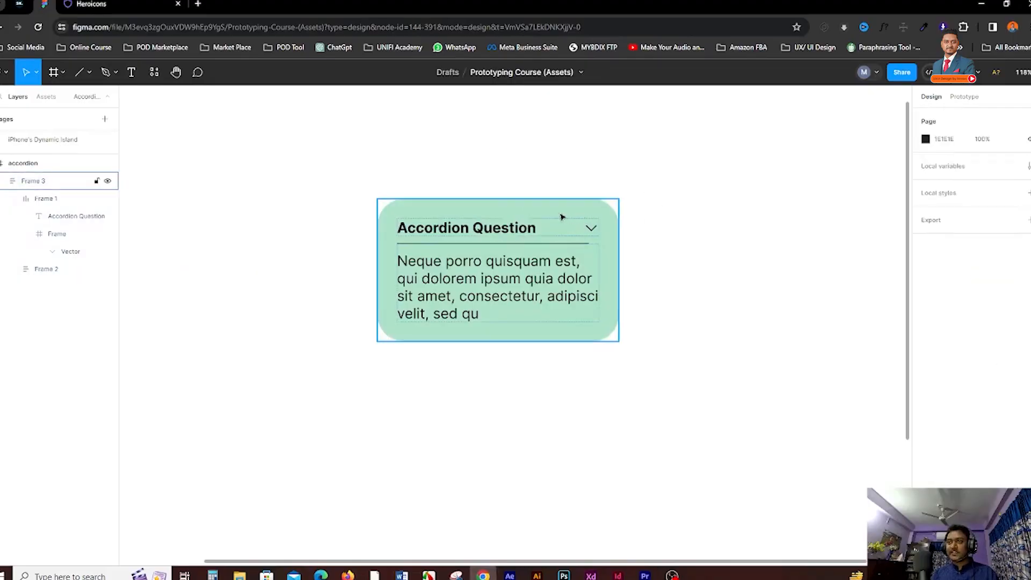
left_click_drag(561, 216, 561, 210)
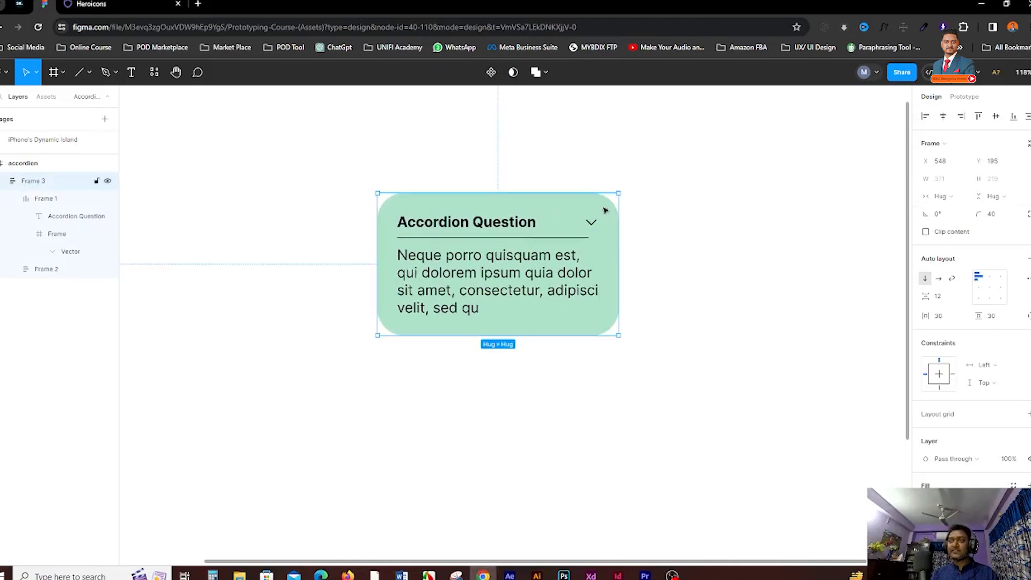
Turn the green card into a component and name it Accordion.
left_click(490, 73)
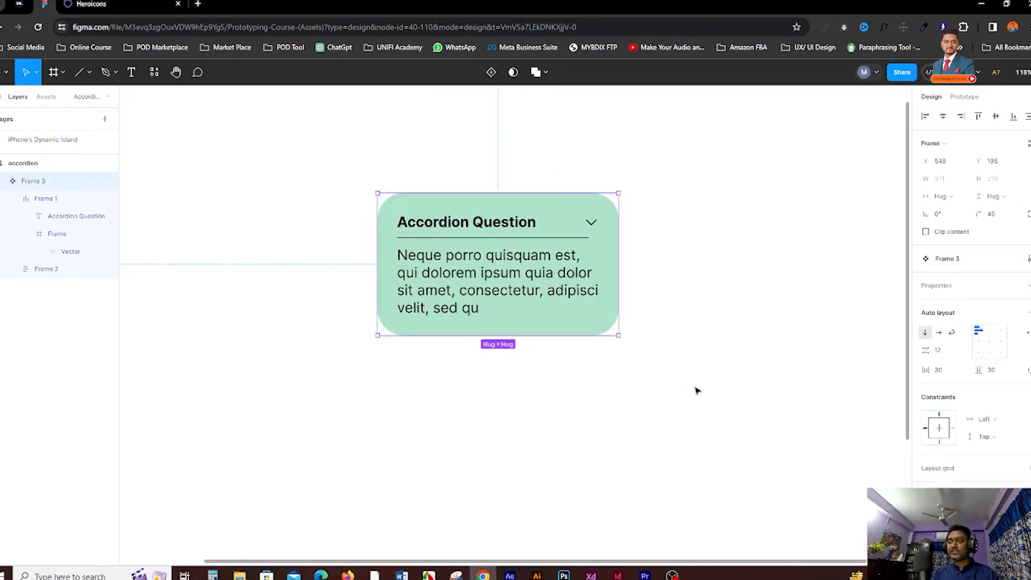
double_click(958, 264)
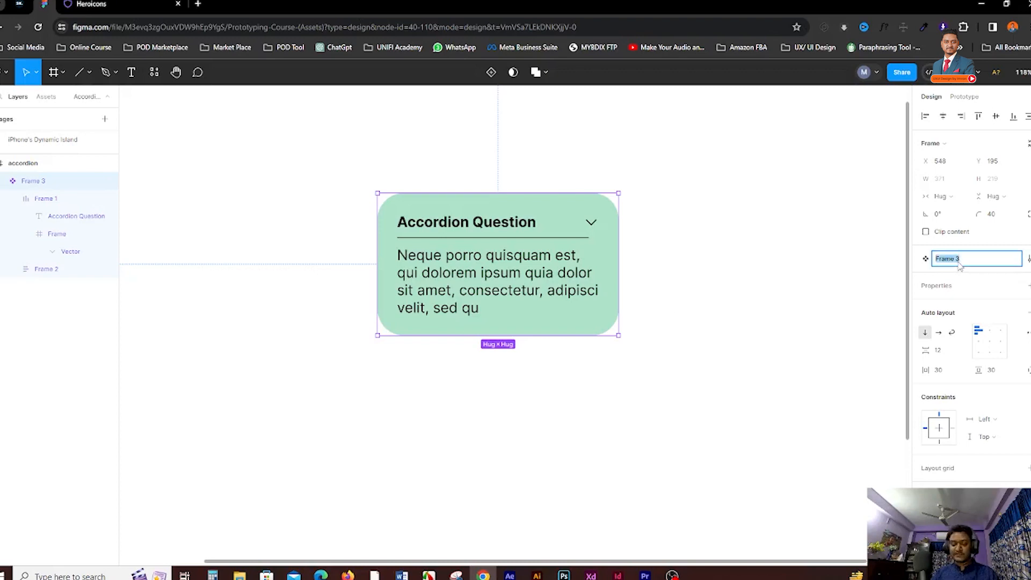
type("Accordion")
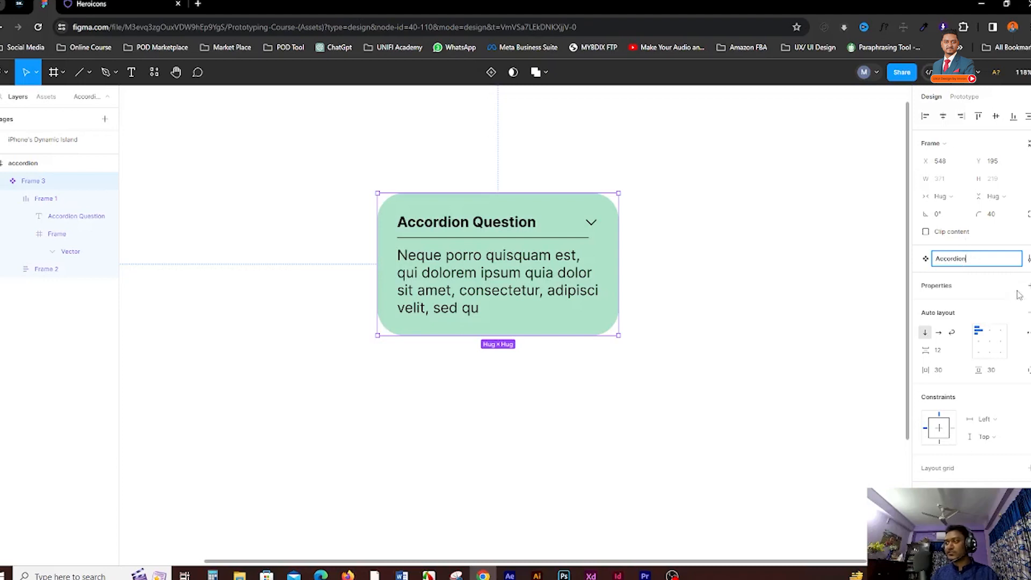
key("Return")
Add a variant property to the Accordion component and create a second variant below the default one.
left_click(1026, 285)
left_click(963, 322)
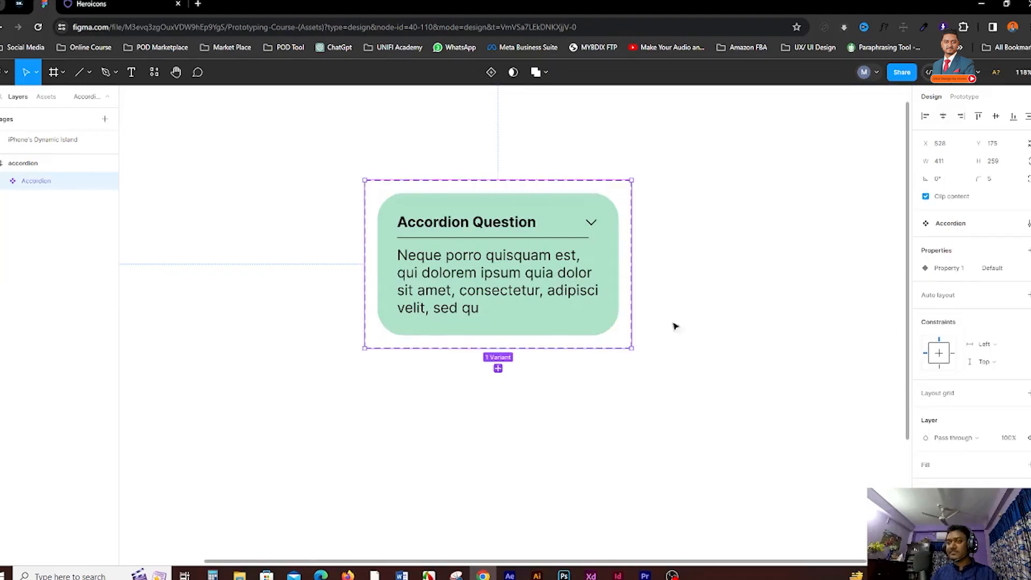
left_click(498, 368)
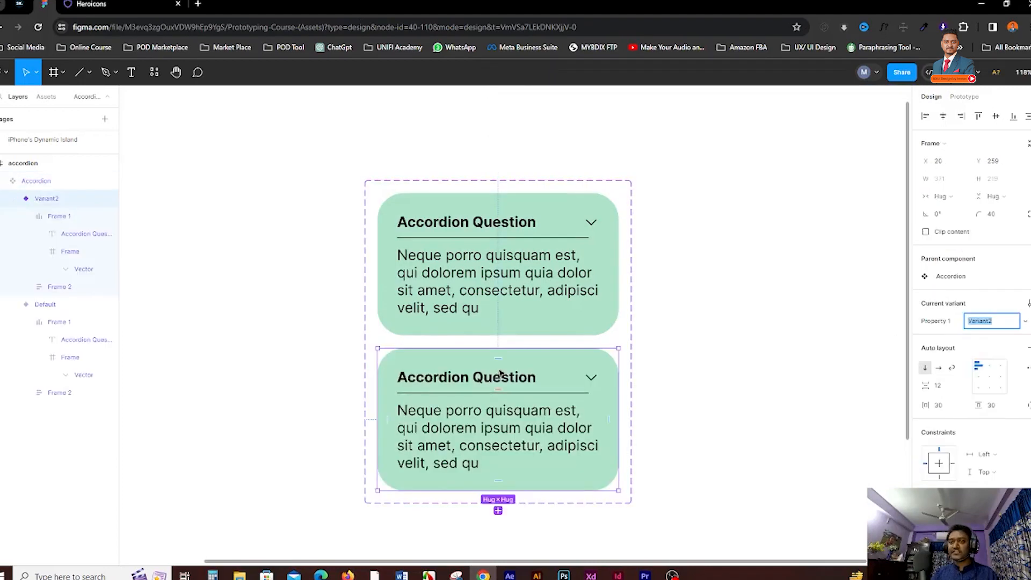
Rename the Accordion component's variant property from the default variant as State.
scroll(544, 290, "down", 1)
left_click(544, 277)
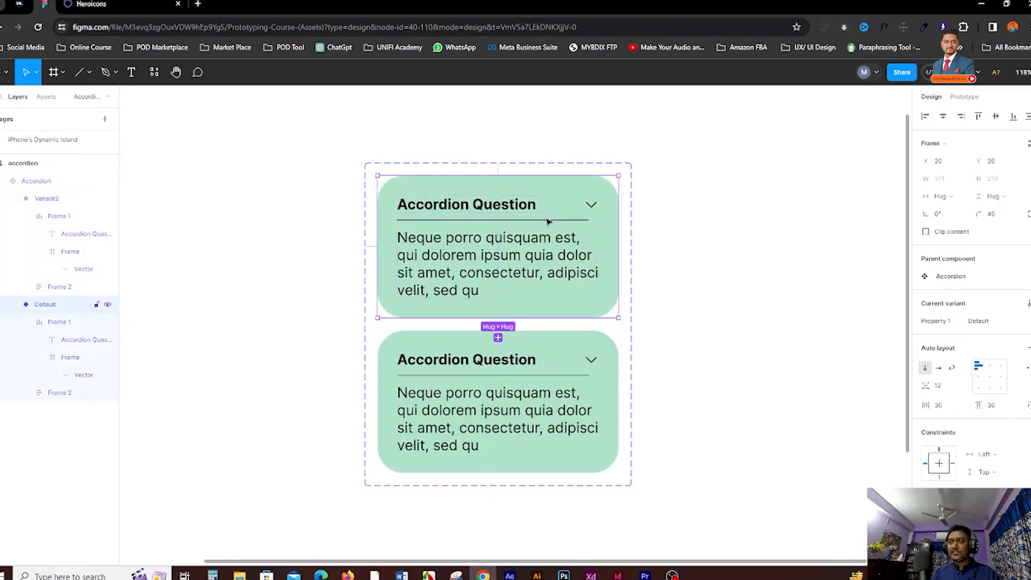
double_click(938, 323)
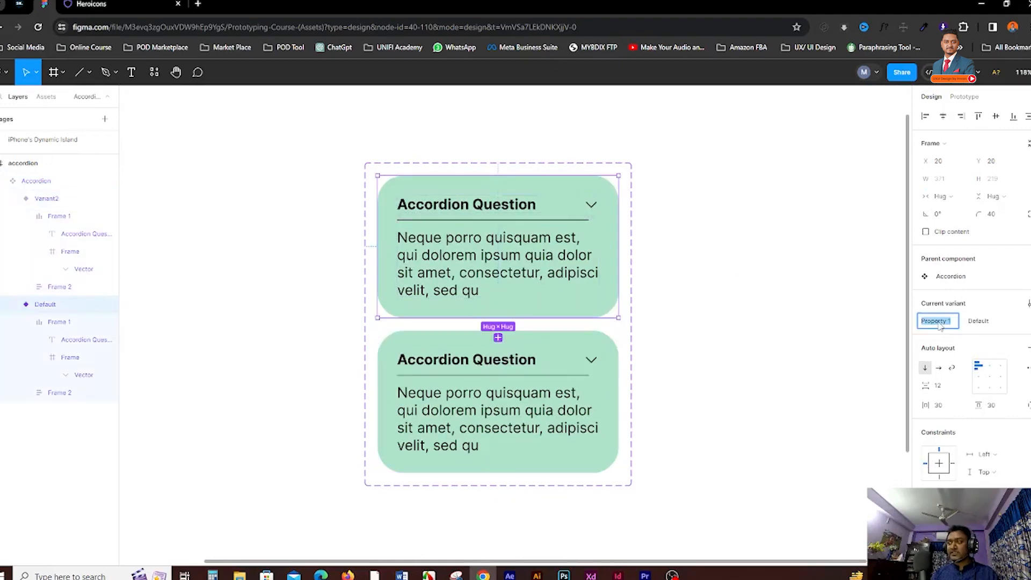
type("State")
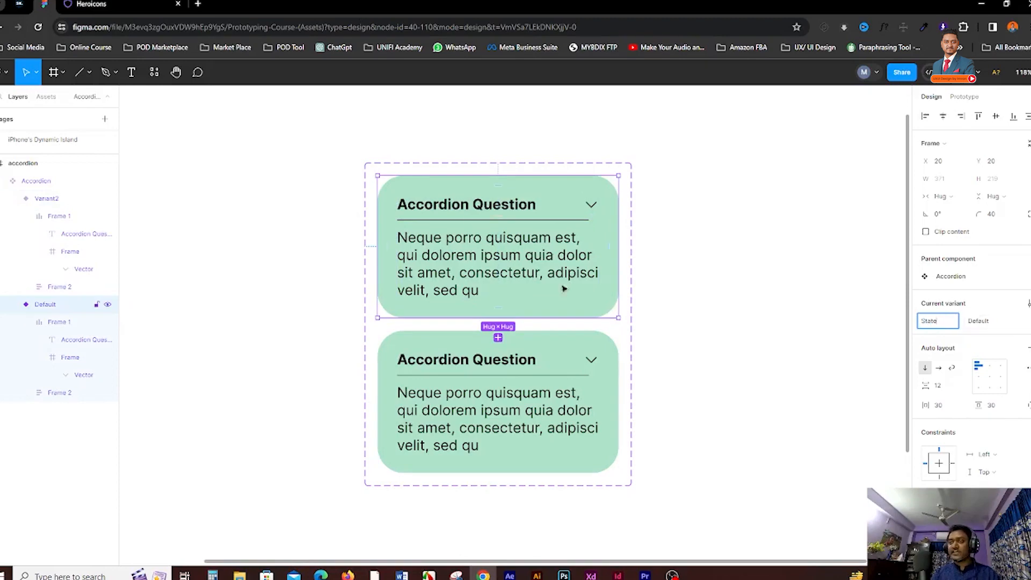
Set the State value of the lower accordion variant to Click.
left_click(571, 359)
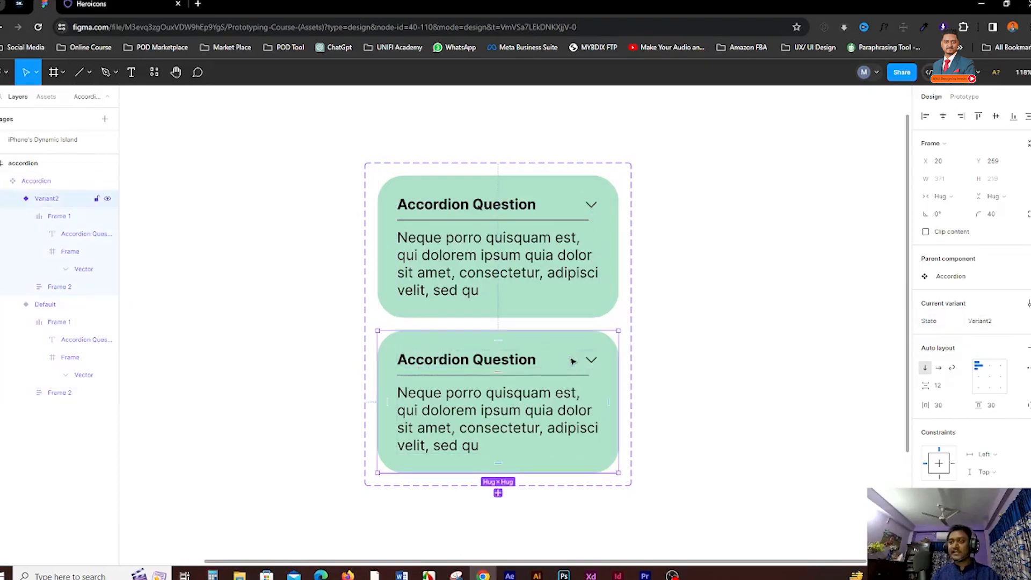
left_click(985, 322)
type("Click")
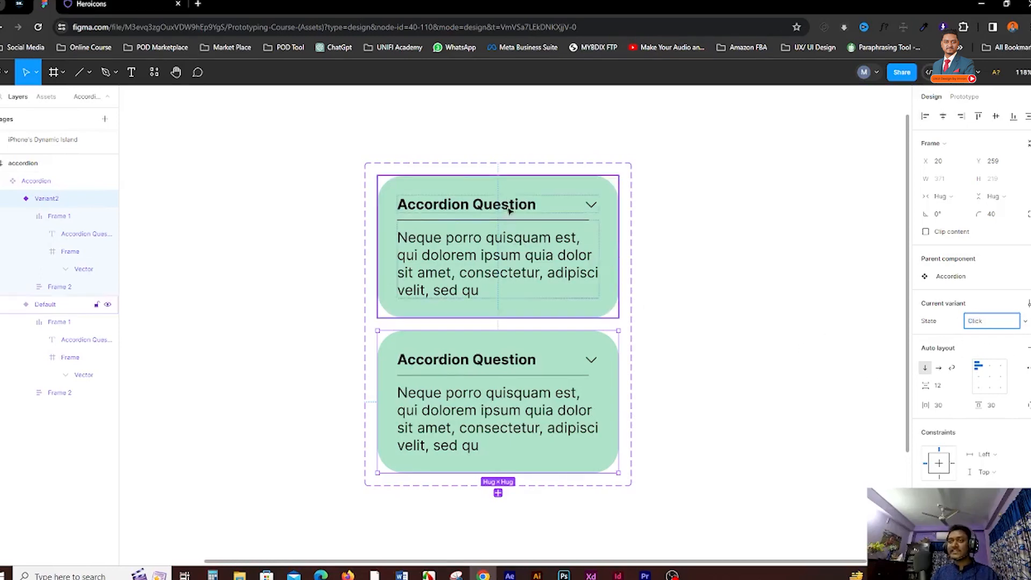
left_click(516, 188)
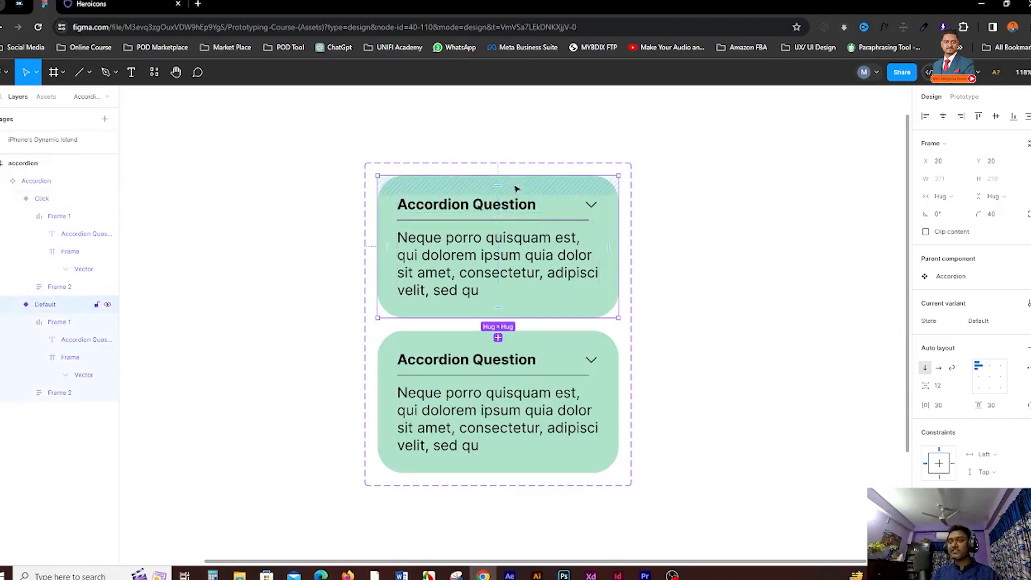
Hide the answer text frame in the lower accordion variant so only its question row shows.
left_click(557, 372)
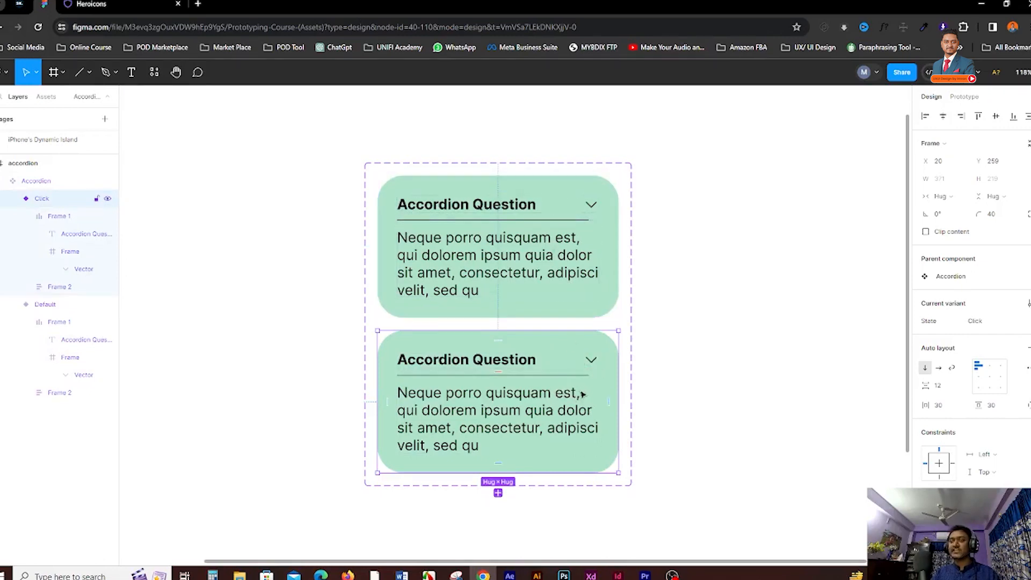
double_click(517, 411)
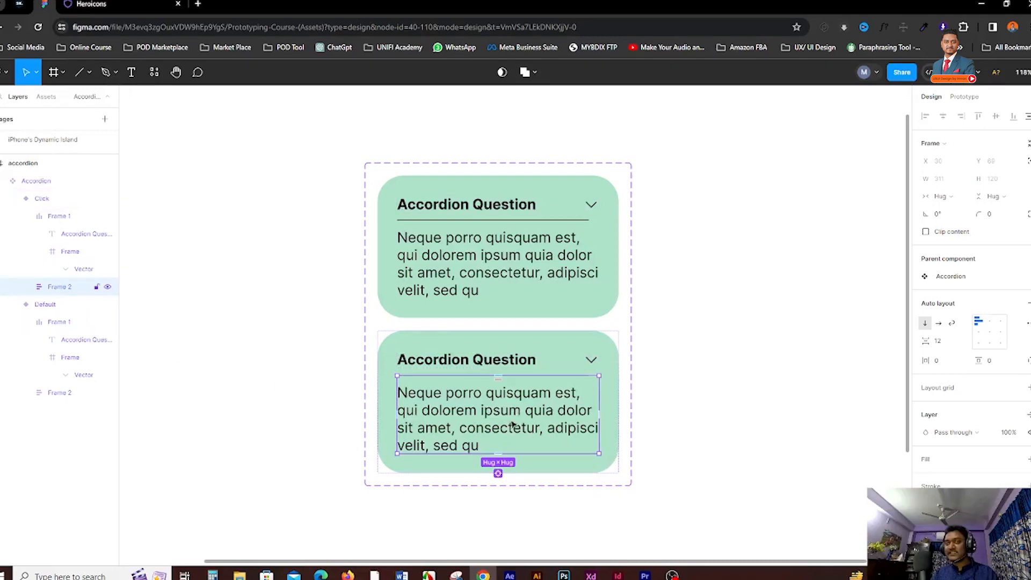
left_click(108, 288)
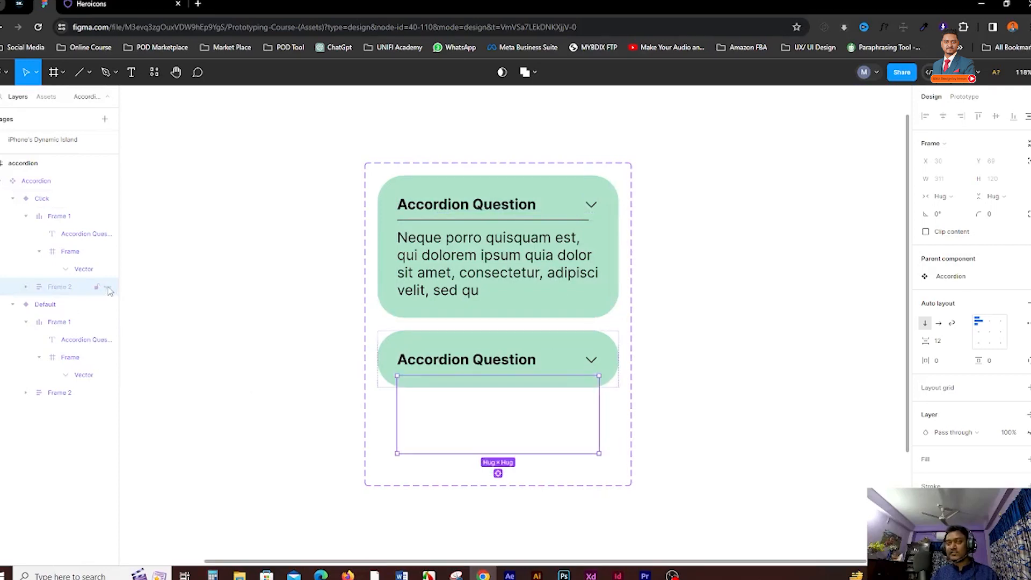
left_click(108, 287)
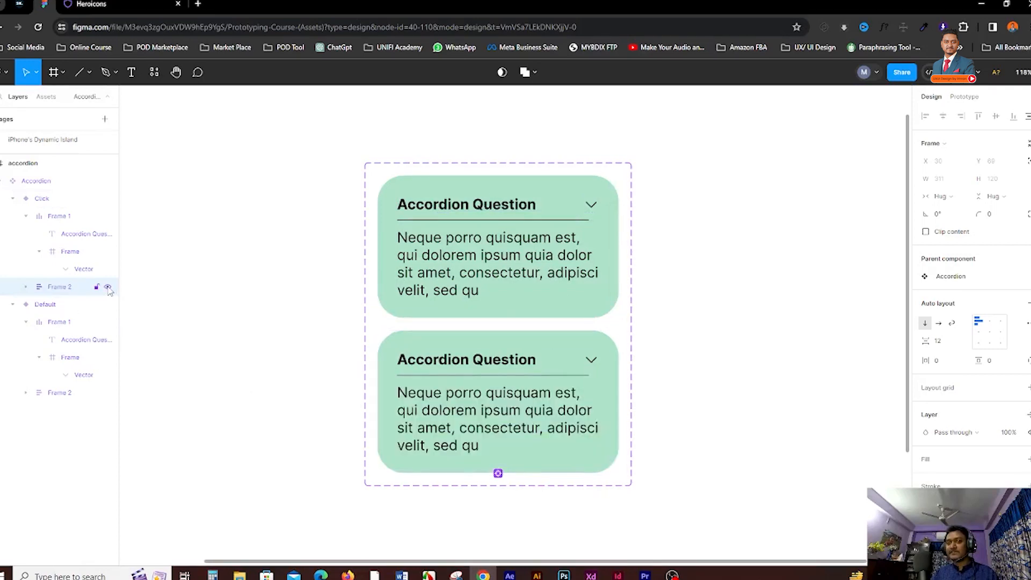
left_click(107, 288)
left_click(108, 288)
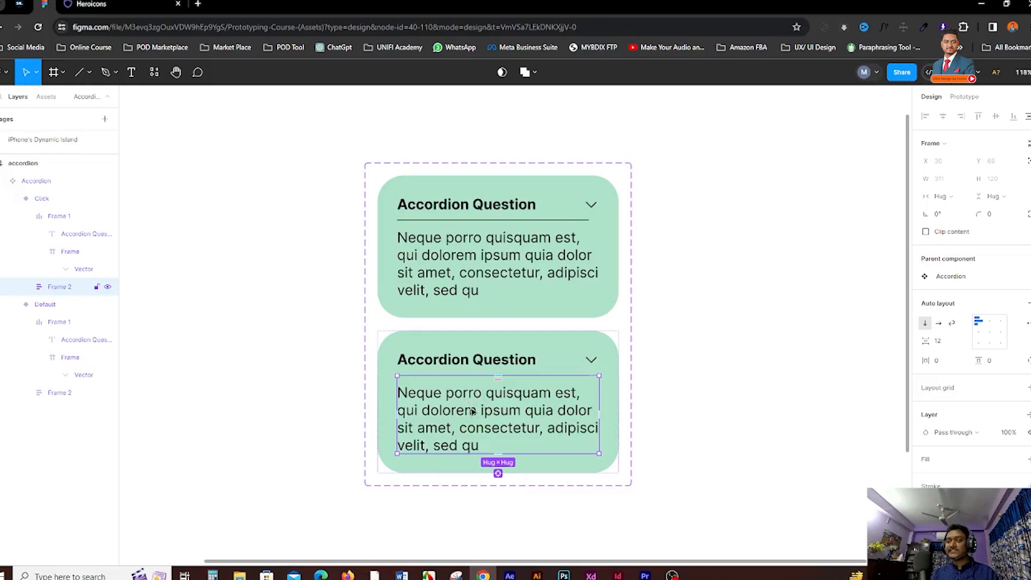
left_click(107, 287)
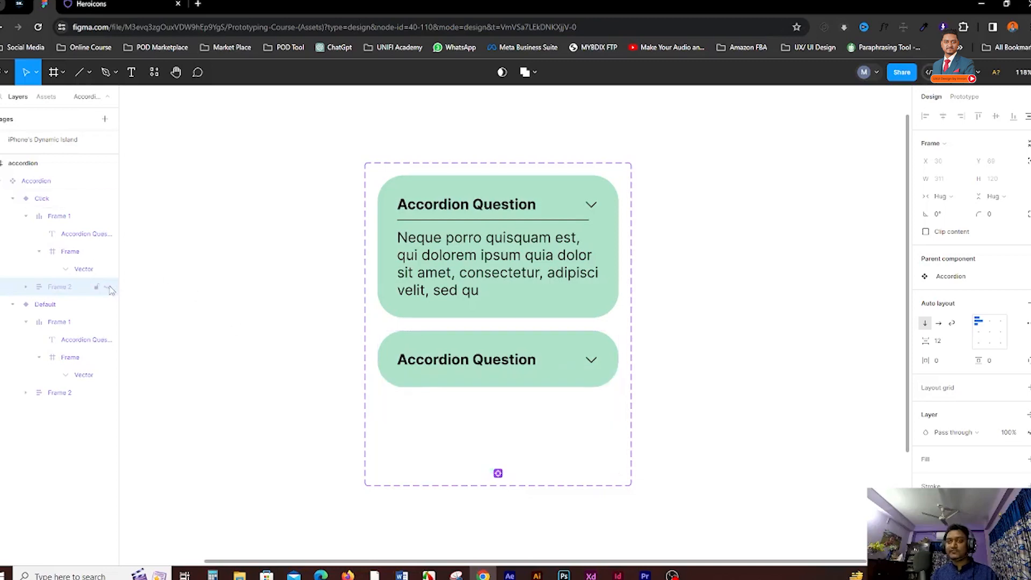
left_click(754, 385)
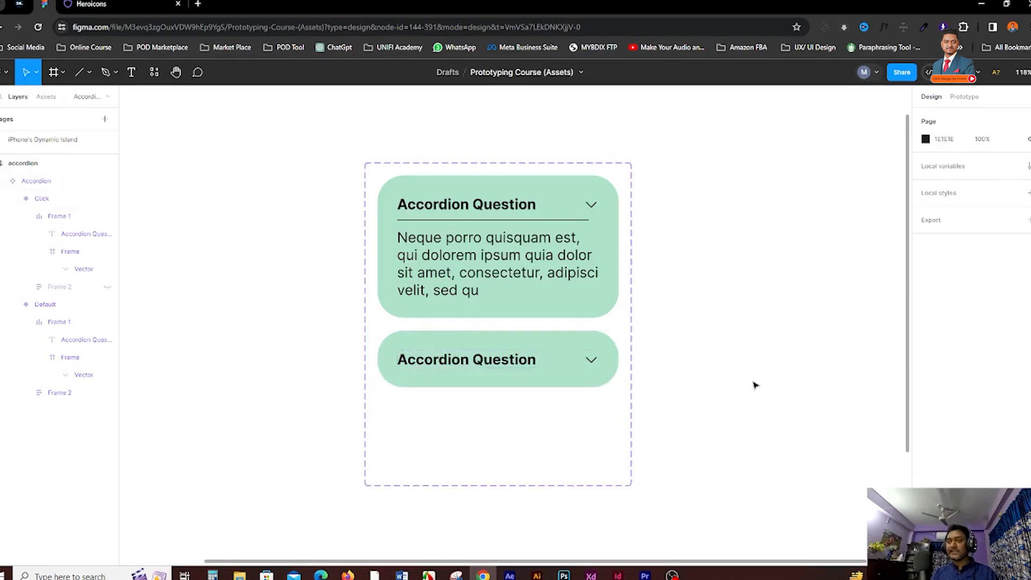
Rotate the chevron icon frame in the upper accordion variant by 90° so it points right.
left_click(592, 208)
left_click(592, 208)
left_click(592, 208)
left_click(592, 207)
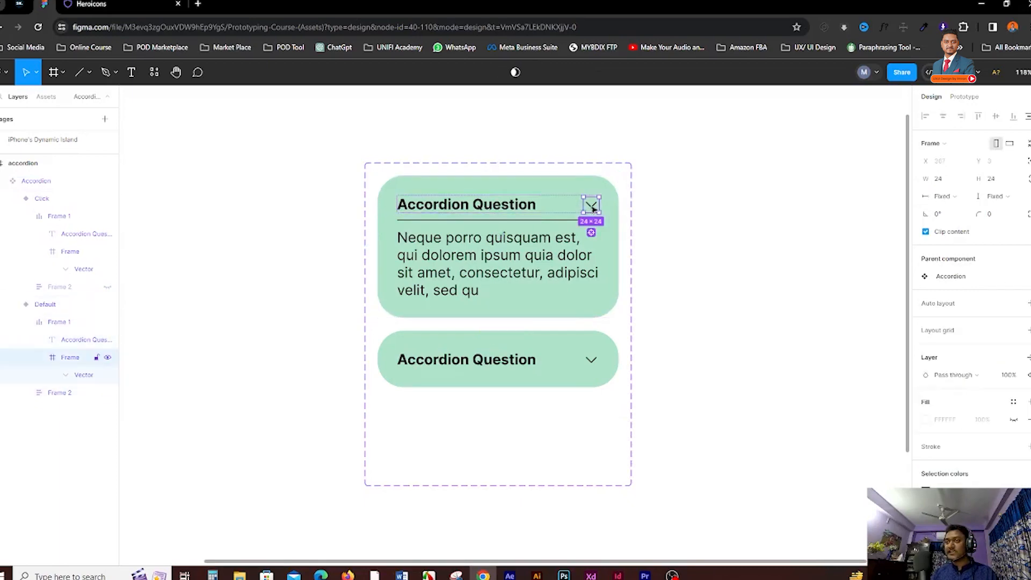
left_click_drag(603, 194, 575, 192)
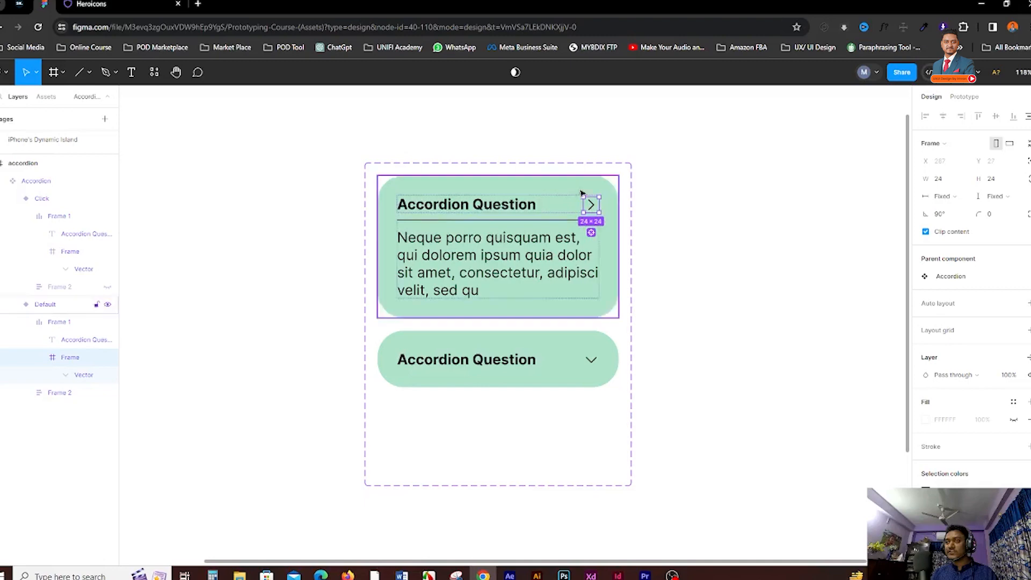
Rotate the upper variant's chevron icon frame back so it points down.
left_click(565, 349)
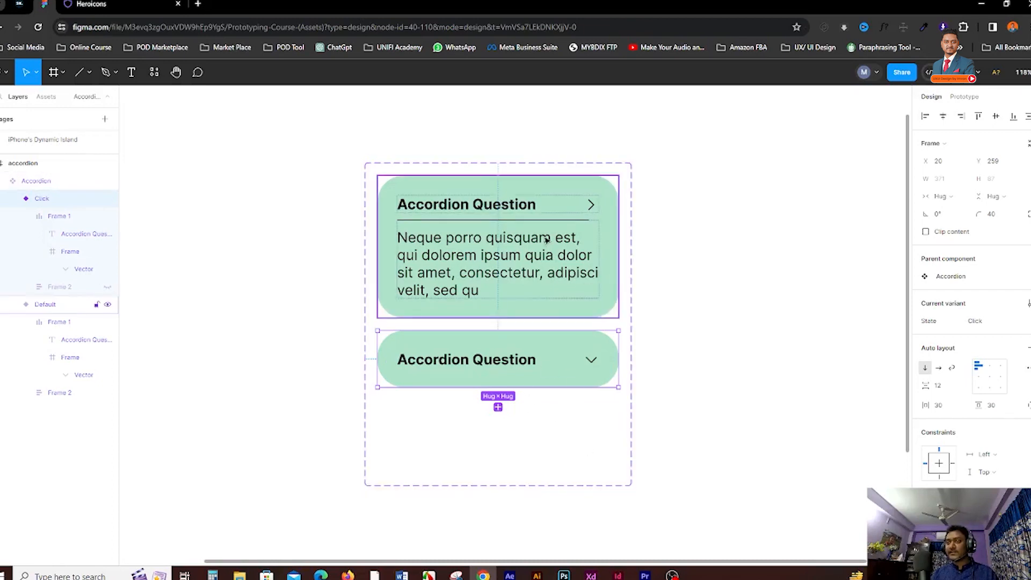
double_click(591, 208)
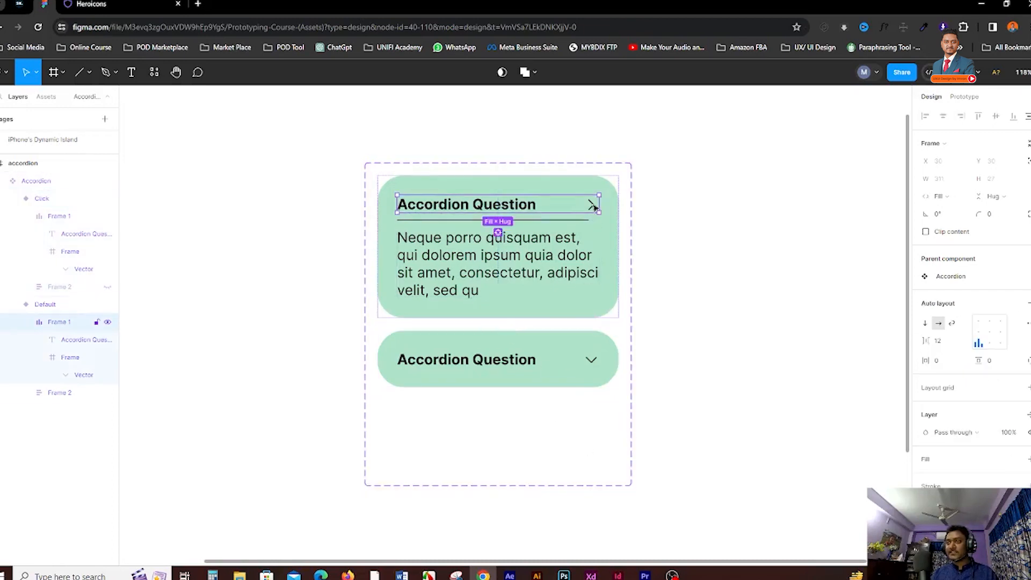
double_click(592, 207)
left_click_drag(608, 201, 607, 223)
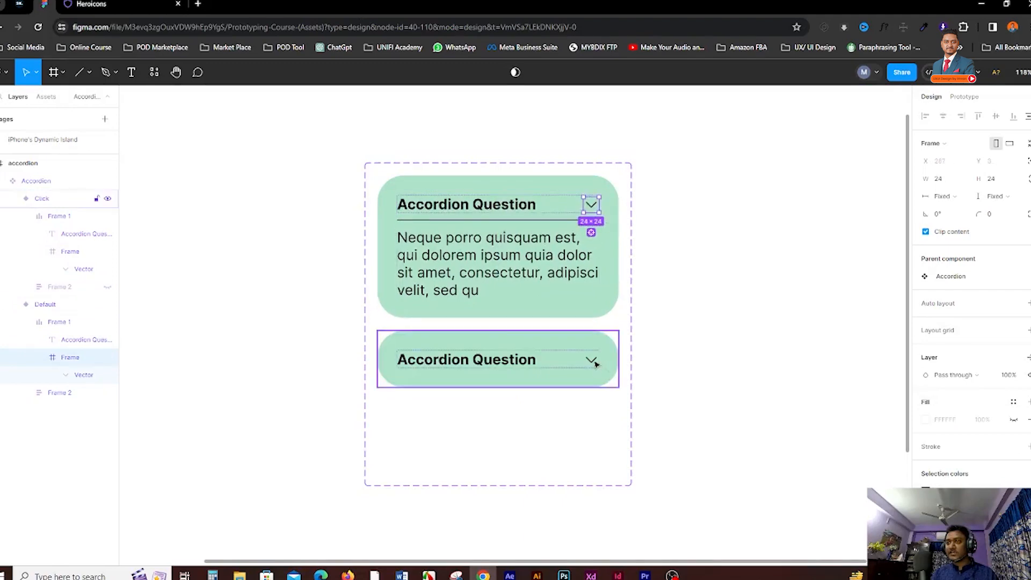
Rotate the chevron icon frame in the collapsed lower variant so it points right.
left_click(596, 365)
double_click(591, 358)
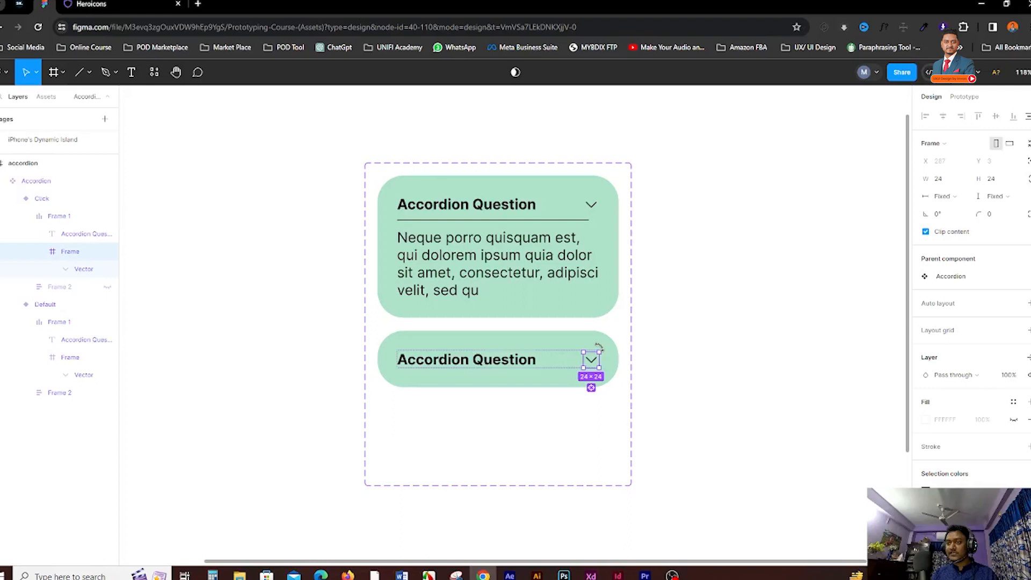
left_click_drag(598, 348, 571, 347)
left_click(684, 201)
Set the State value of the expanded upper variant to Click and that of the collapsed lower variant to Default.
left_click(578, 202)
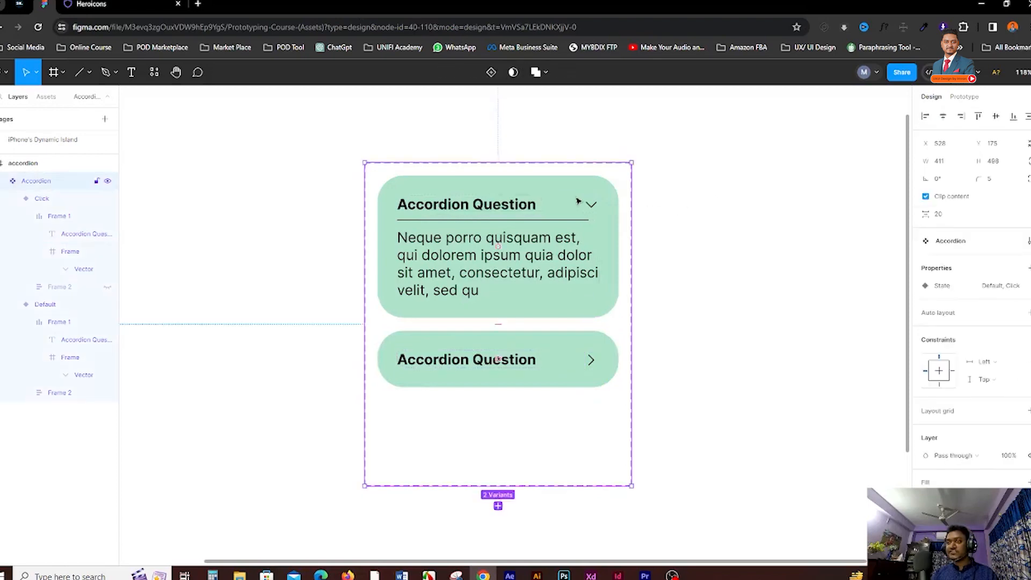
left_click(579, 202)
left_click(990, 321)
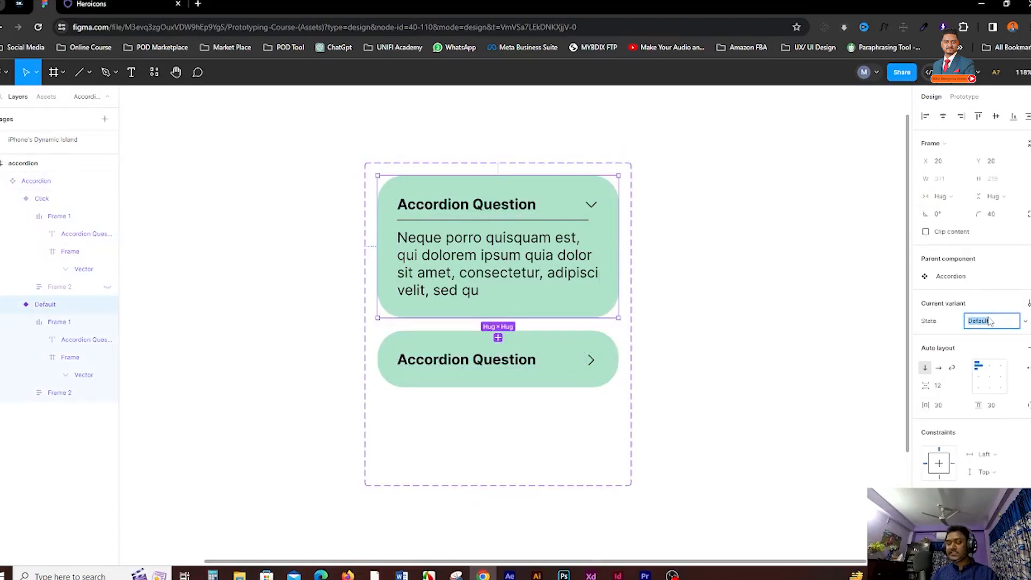
type("Click")
key("Return")
left_click(997, 324)
type("Default")
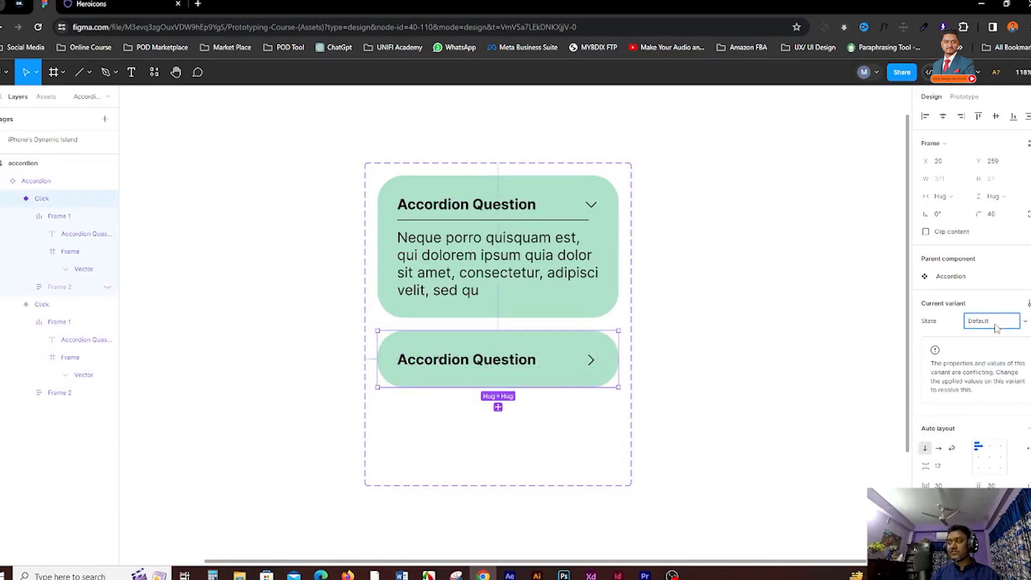
left_click(720, 226)
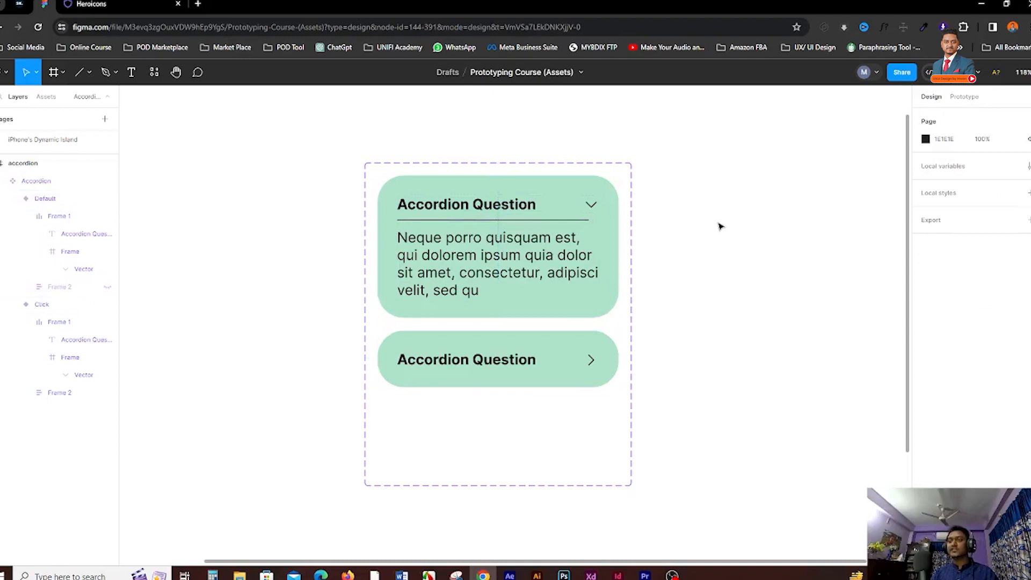
Create a prototype connection from the collapsed Default variant to the expanded Click variant.
left_click(548, 198)
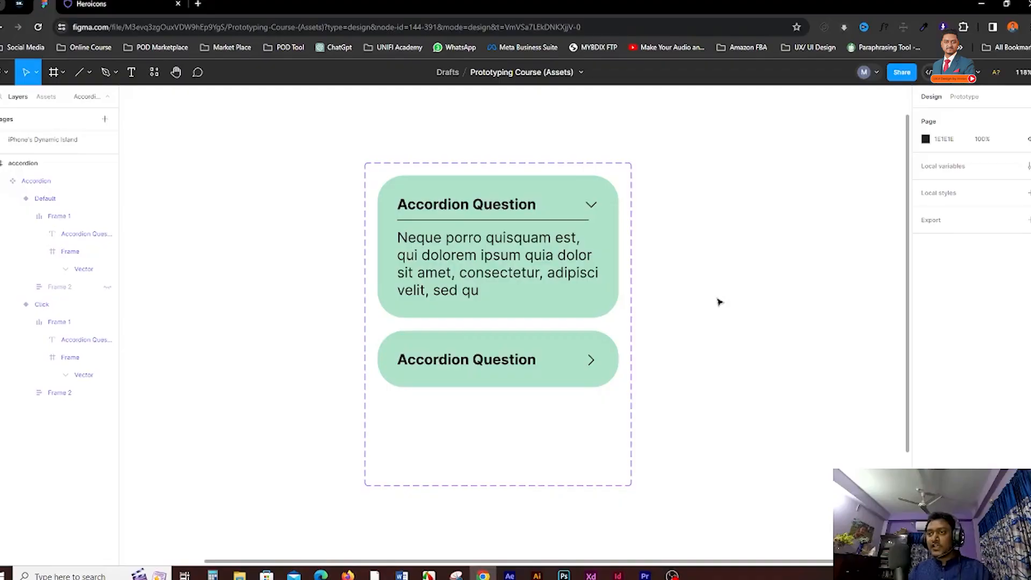
left_click(582, 255)
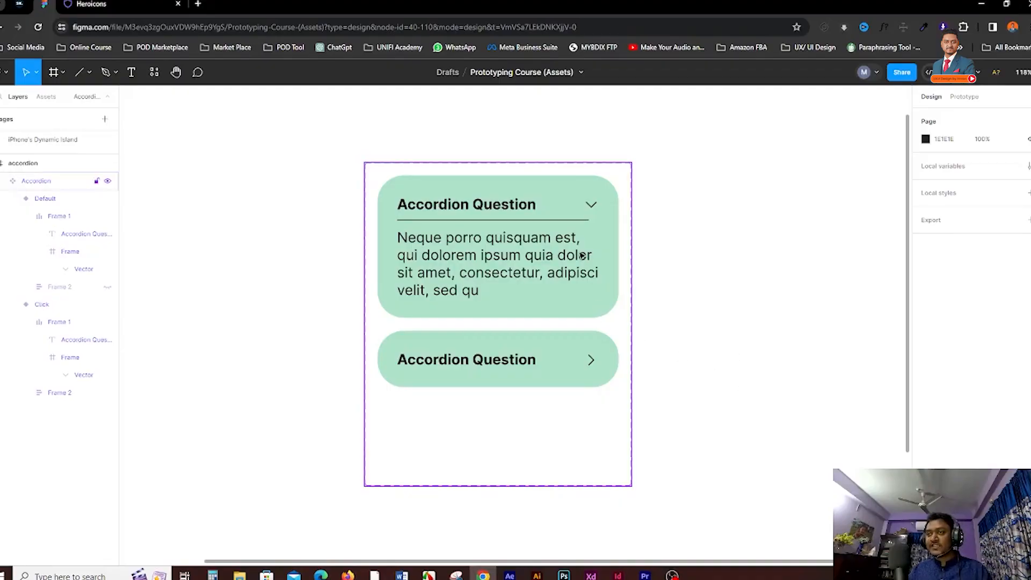
left_click(966, 100)
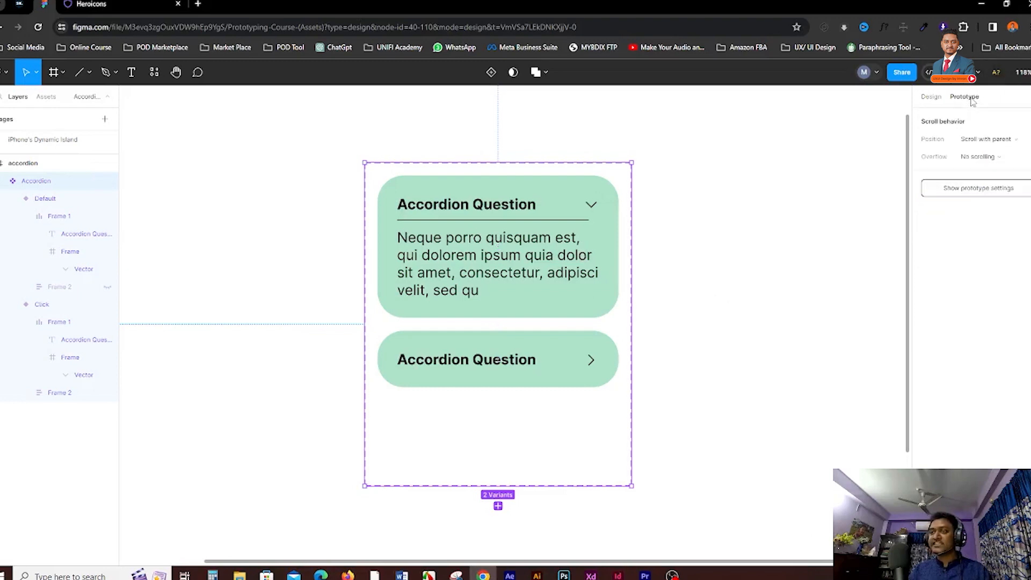
left_click(611, 364)
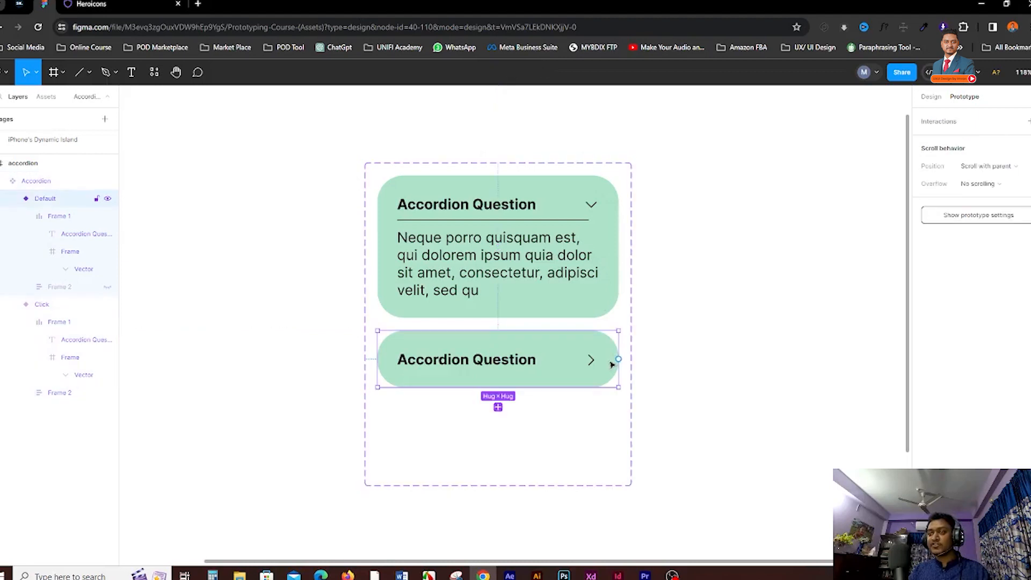
left_click_drag(619, 359, 612, 241)
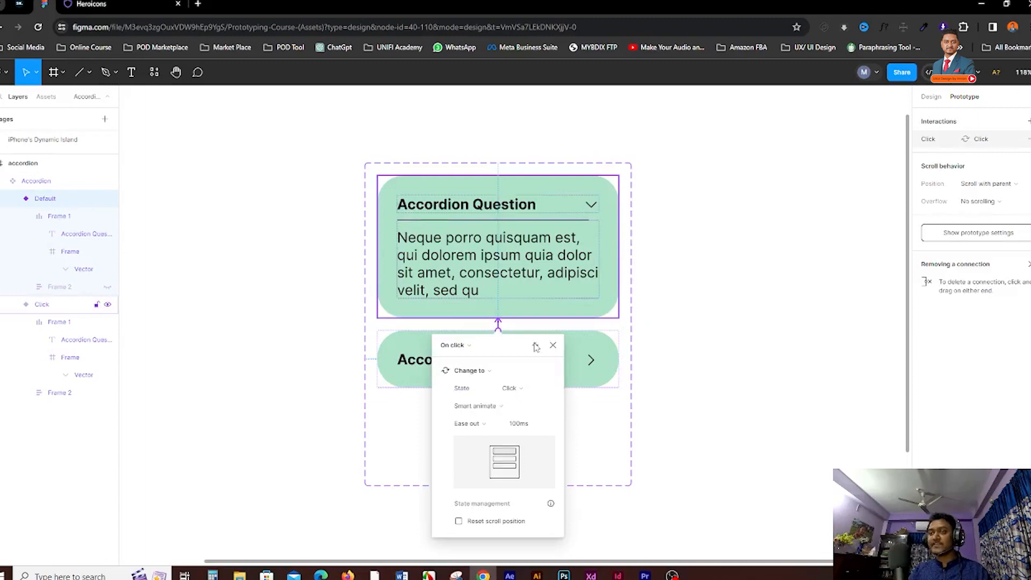
Configure the on-click interaction to change State to Click with Smart animate, Quick easing and a 600 ms duration.
left_click_drag(467, 344, 765, 210)
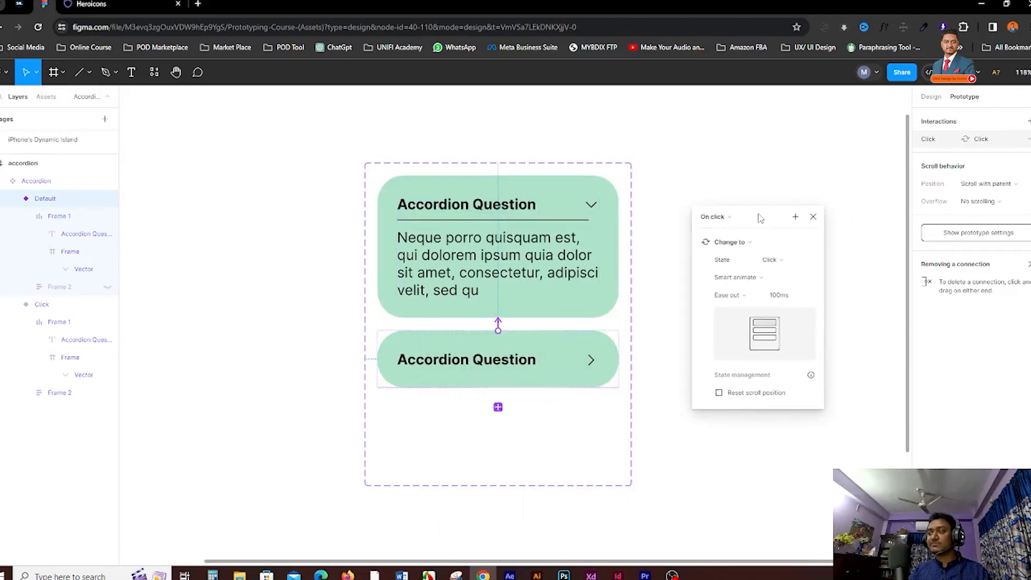
left_click(720, 219)
left_click(720, 217)
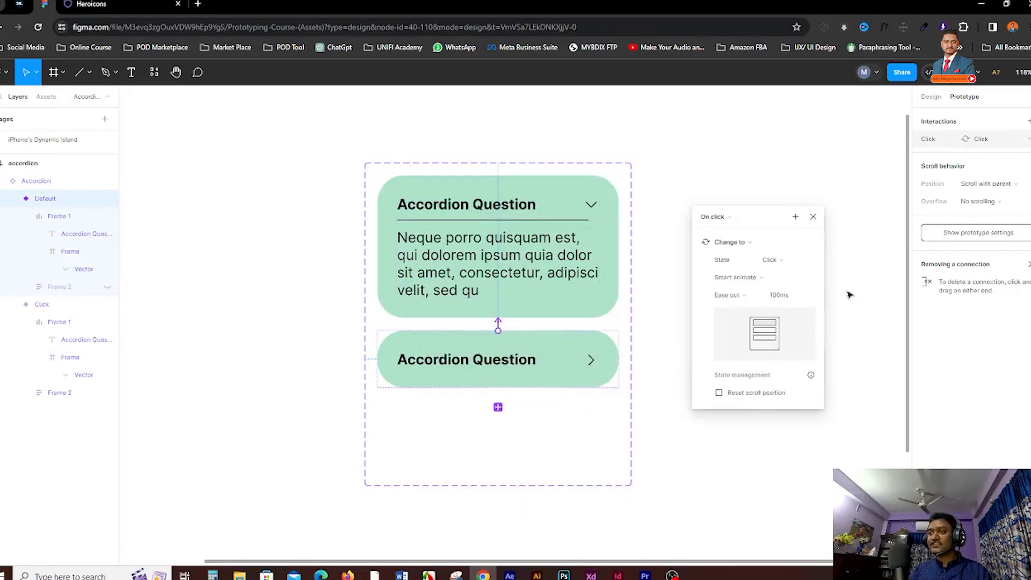
left_click(784, 265)
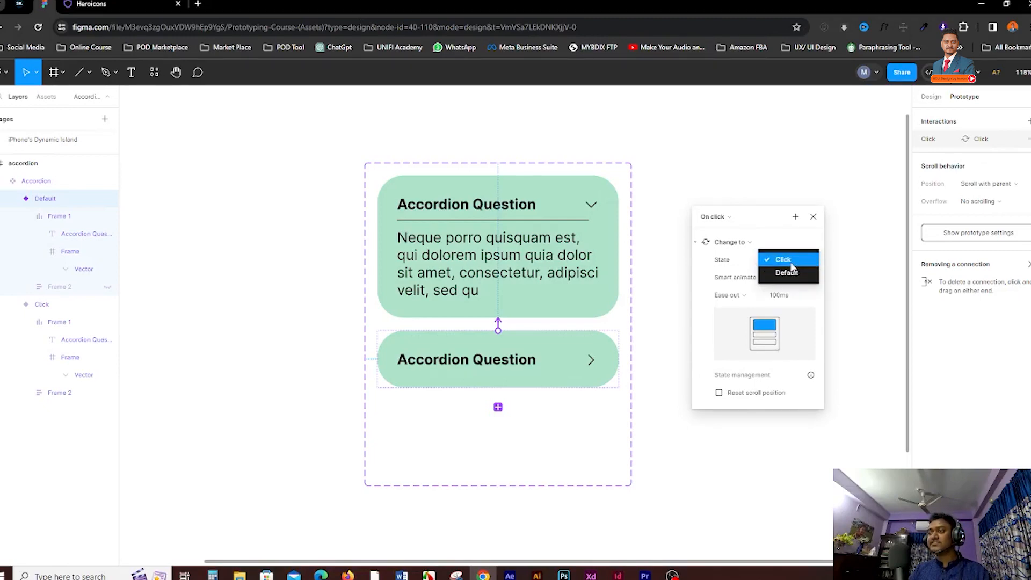
left_click(790, 262)
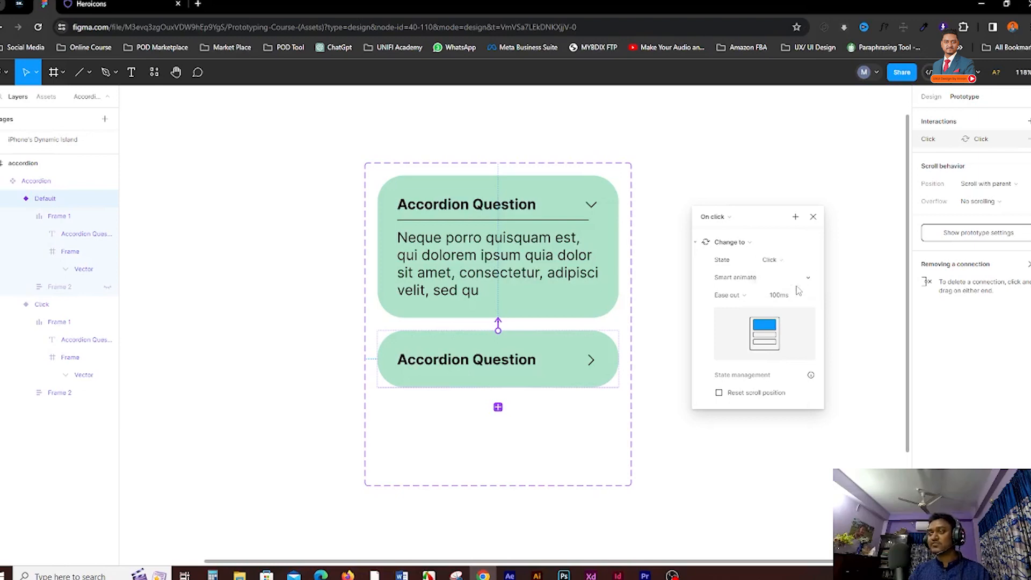
left_click(746, 295)
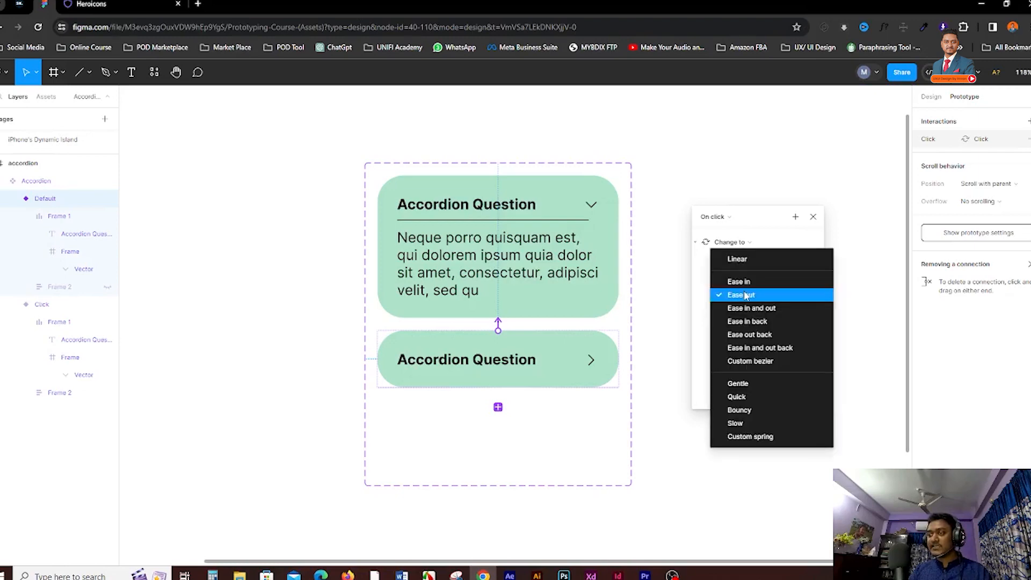
left_click(748, 396)
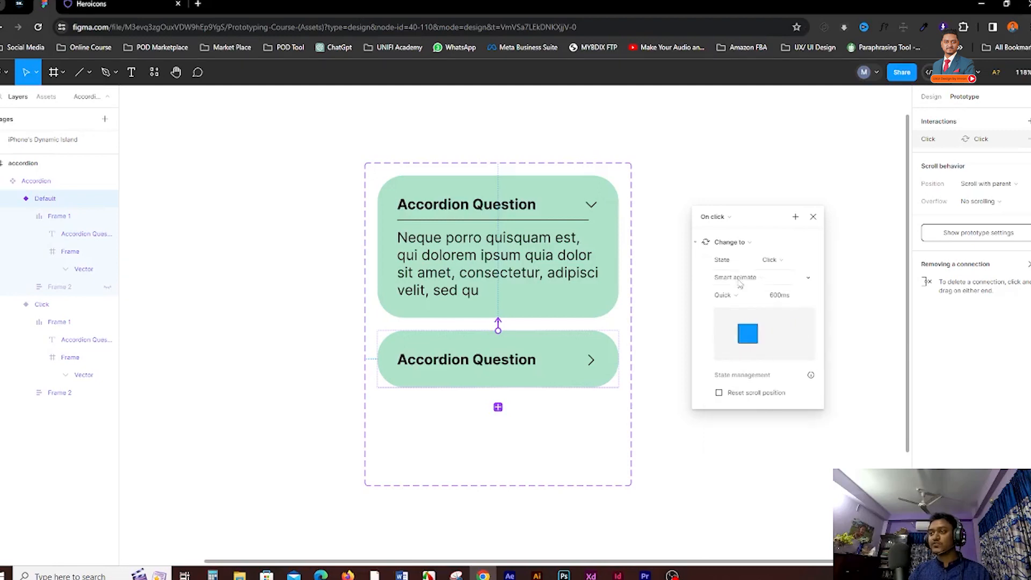
left_click(792, 298)
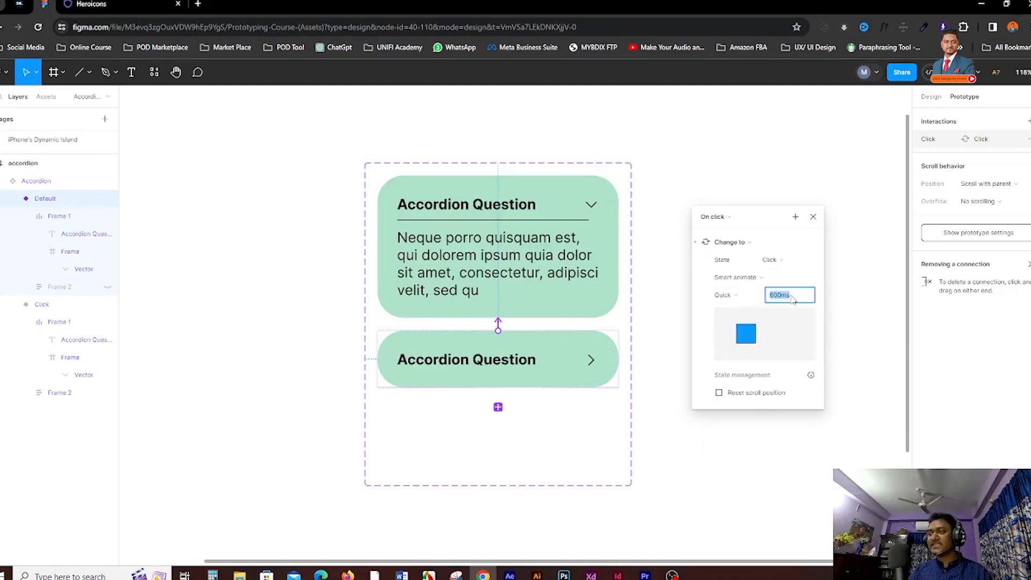
type("2")
left_click(754, 278)
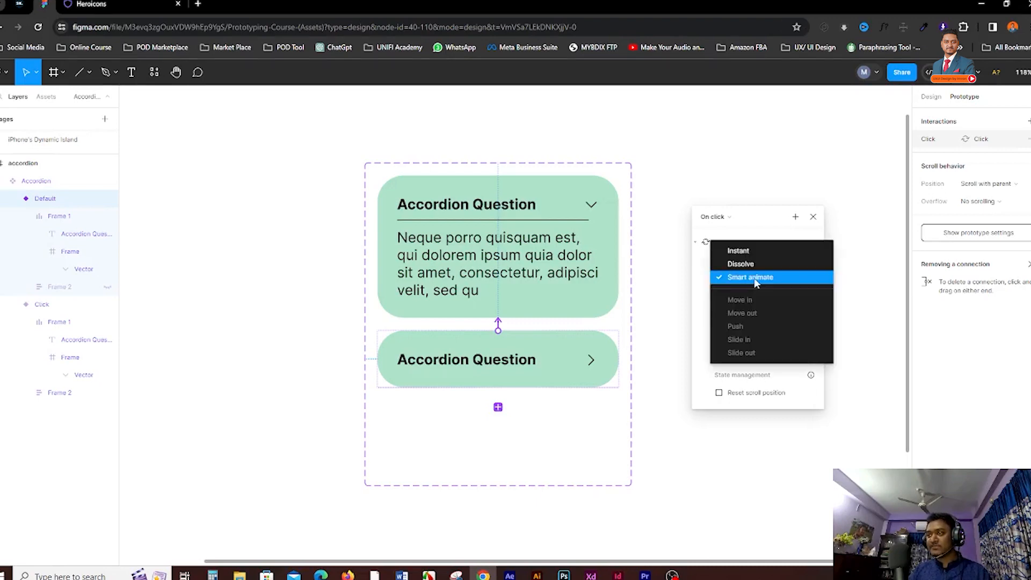
left_click(754, 279)
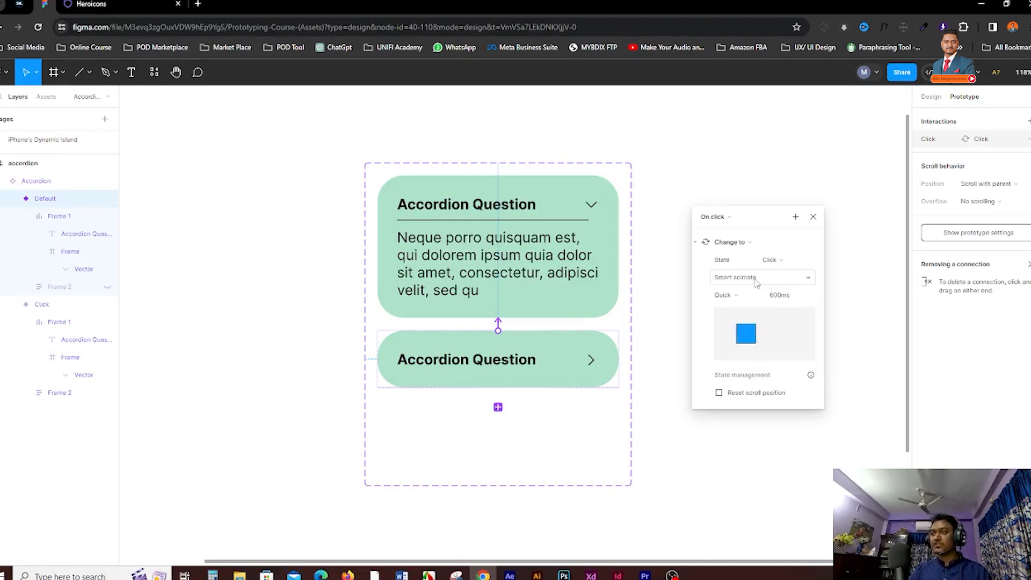
left_click(799, 178)
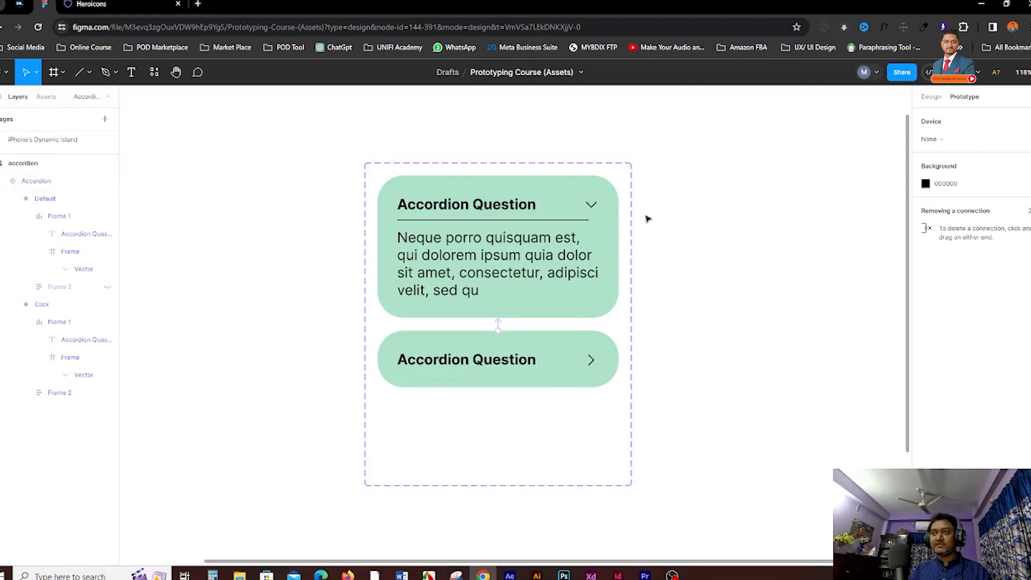
Move the Accordion component set out of the accordion frame onto the empty canvas to its left.
scroll(663, 231, "down", 3)
scroll(663, 235, "down", 3)
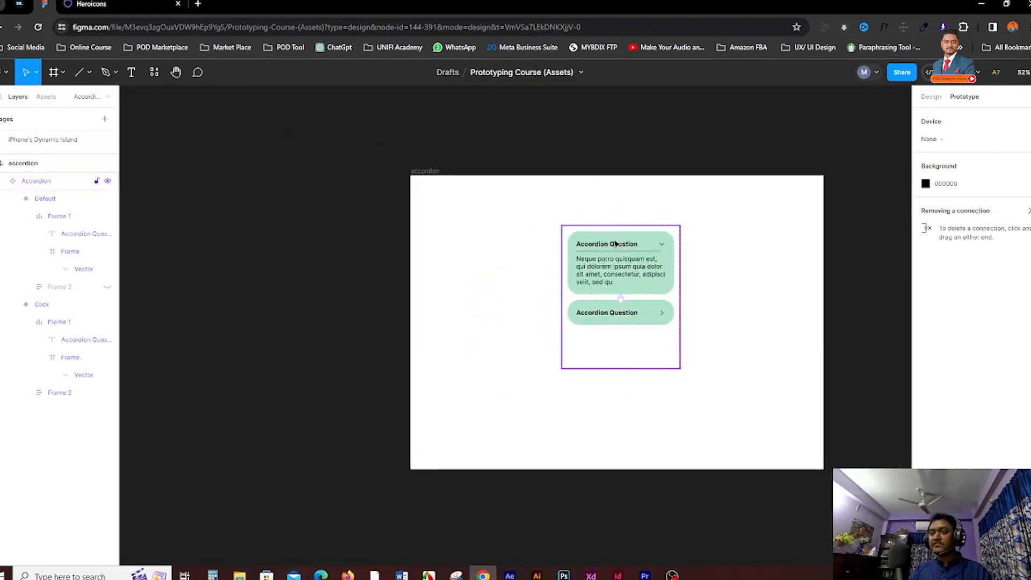
left_click(931, 97)
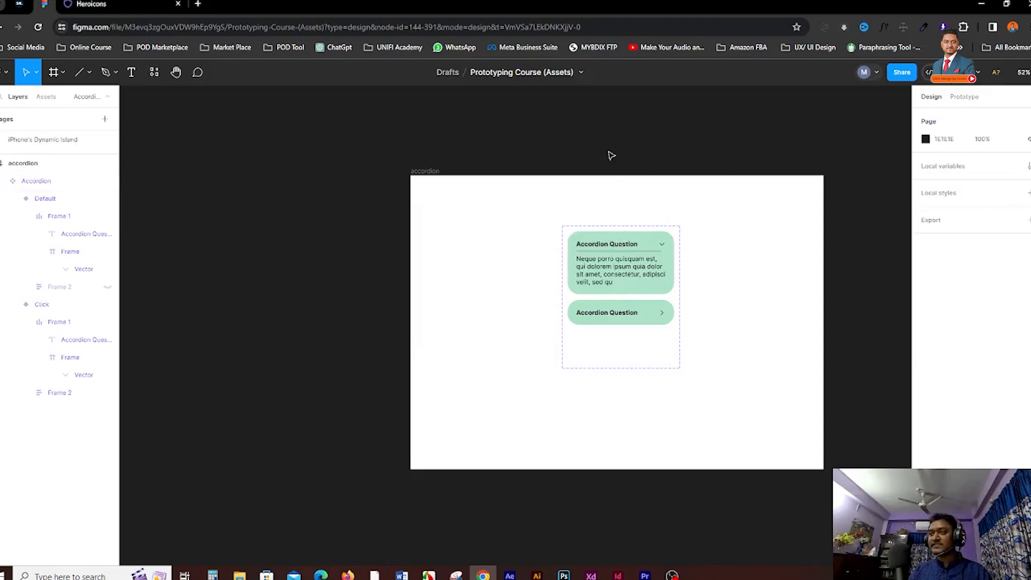
left_click_drag(632, 244, 302, 212)
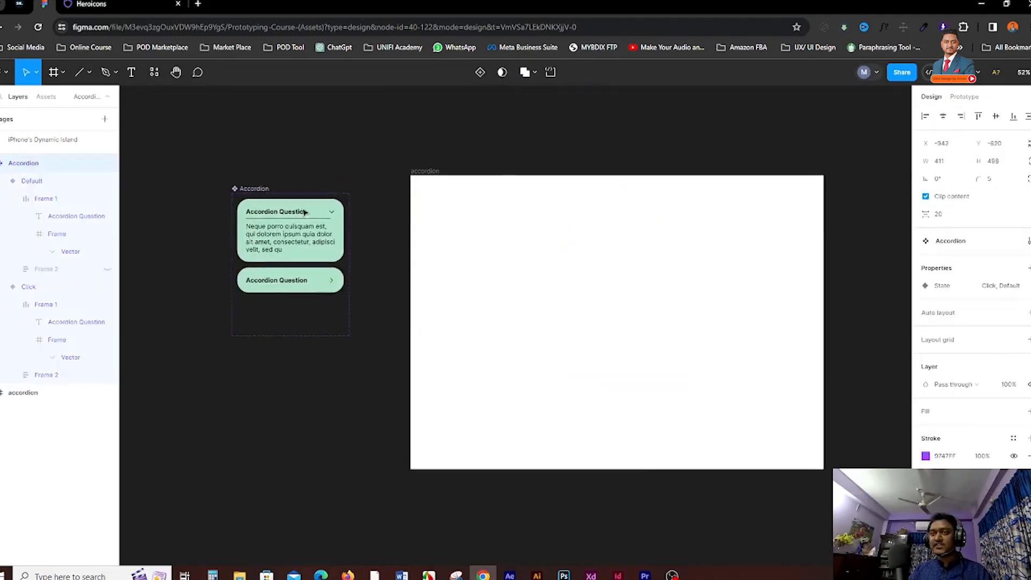
Place an instance of the local Accordion component in the accordion frame and set its State to Default.
left_click(47, 97)
left_click_drag(24, 204, 615, 265)
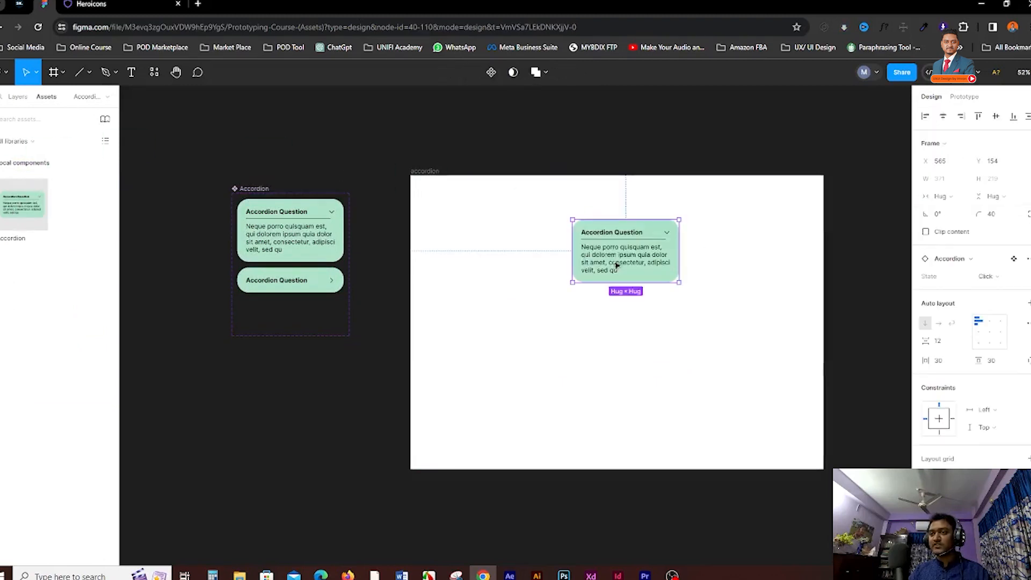
left_click(990, 277)
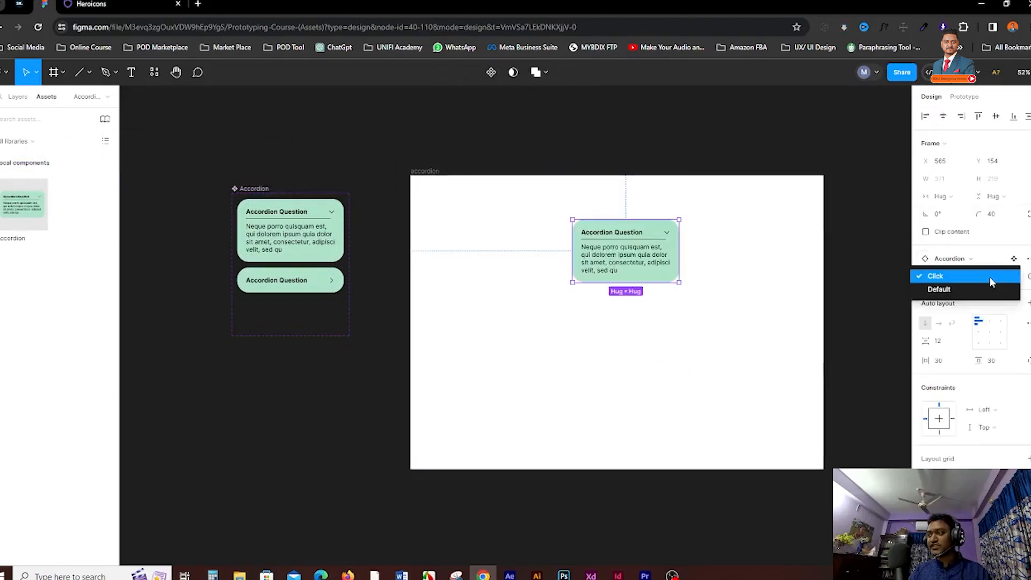
left_click(959, 290)
Move the collapsed accordion instance down to about the middle of the accordion frame.
left_click(711, 264)
left_click_drag(660, 237, 672, 320)
left_click(702, 260)
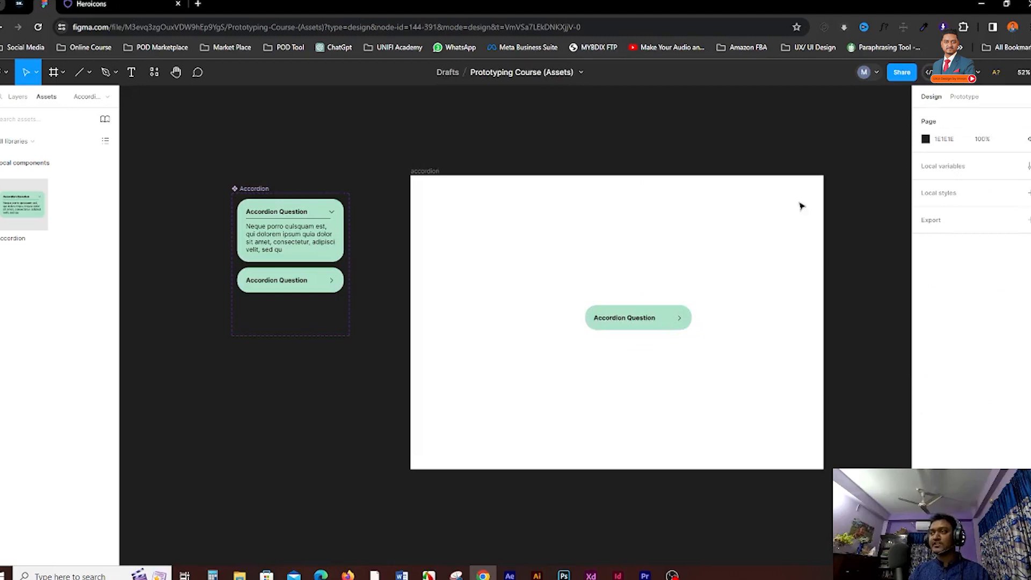
Present the prototype and test expanding the collapsed accordion.
left_click(964, 97)
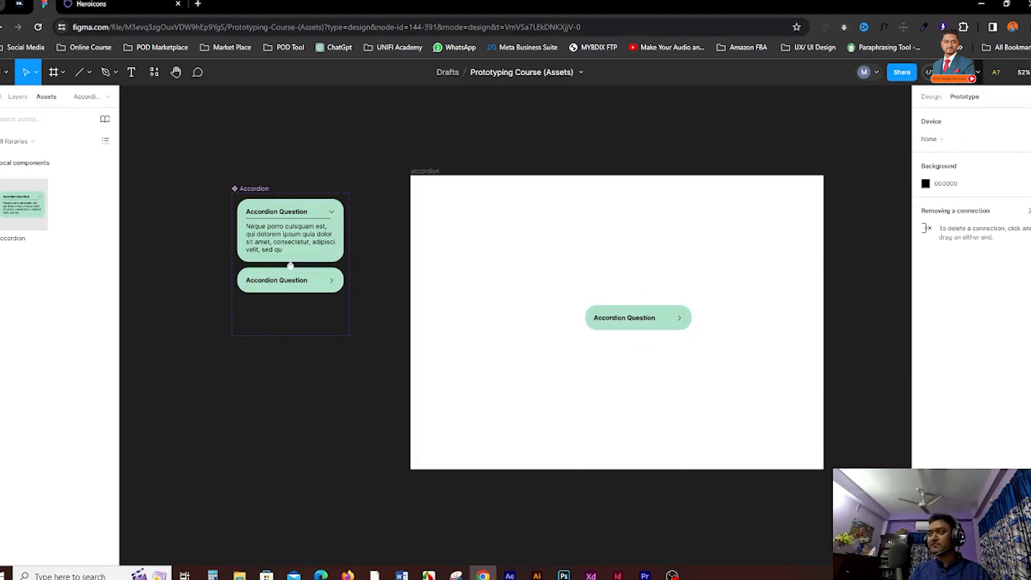
left_click(964, 72)
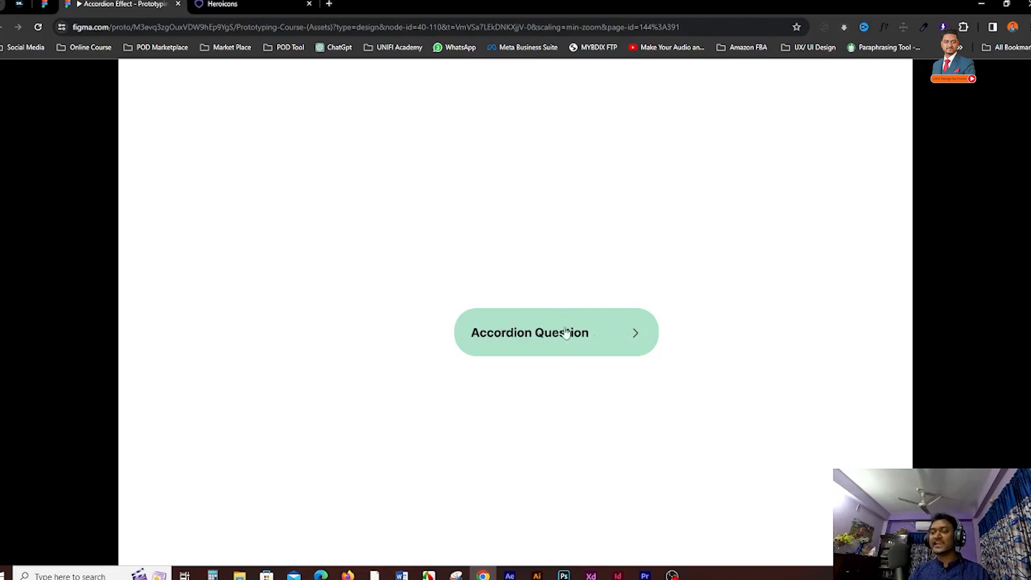
left_click(637, 337)
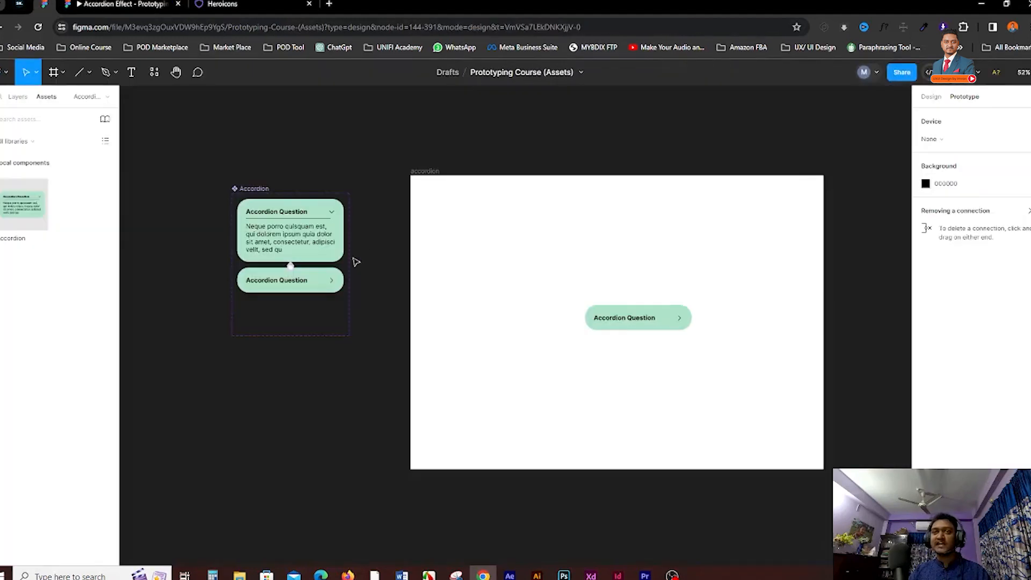
Create a return prototype connection from the expanded Click variant to the collapsed Default variant.
scroll(356, 261, "up", 5)
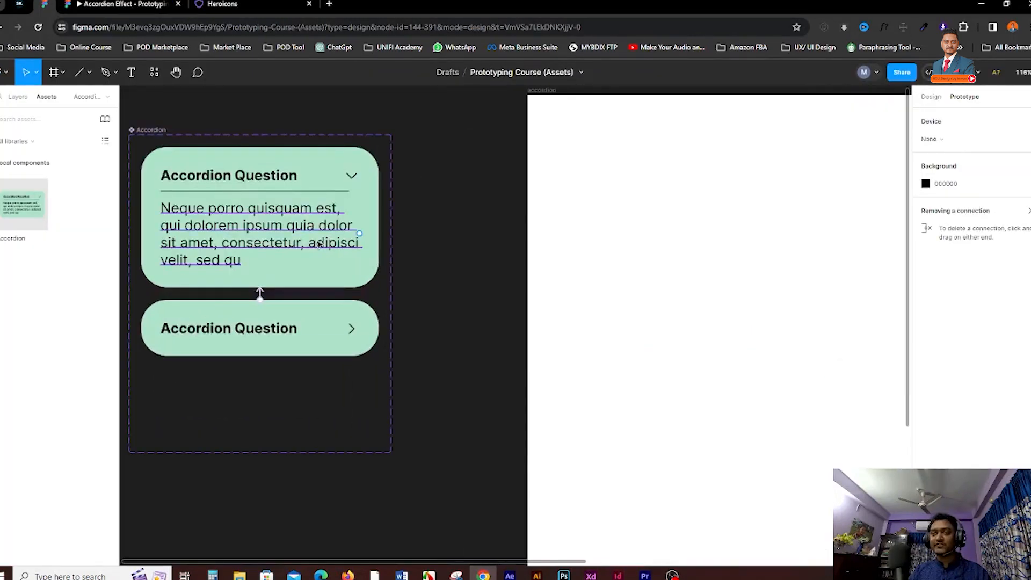
left_click(379, 222)
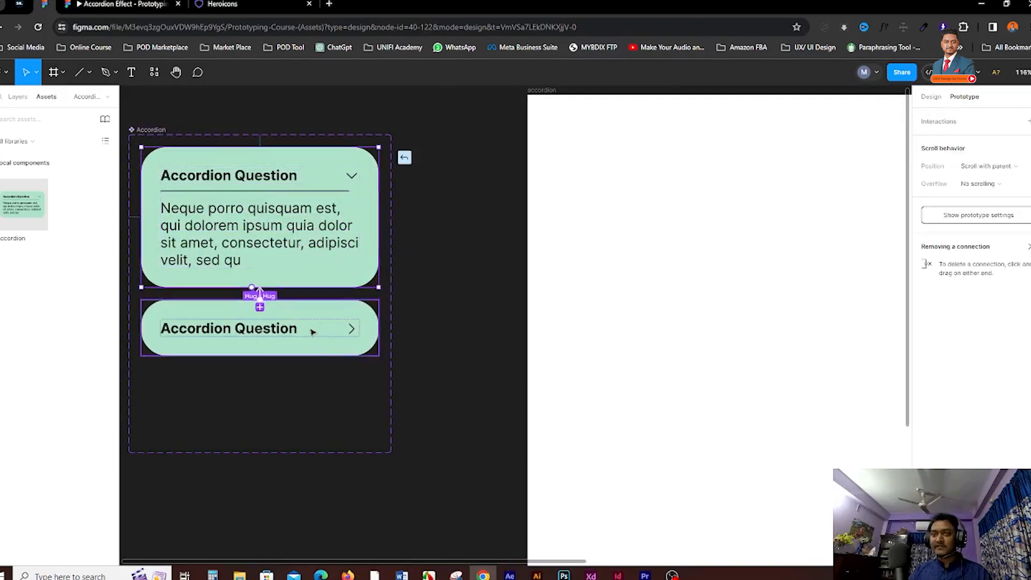
left_click_drag(312, 332, 312, 331)
left_click(459, 279)
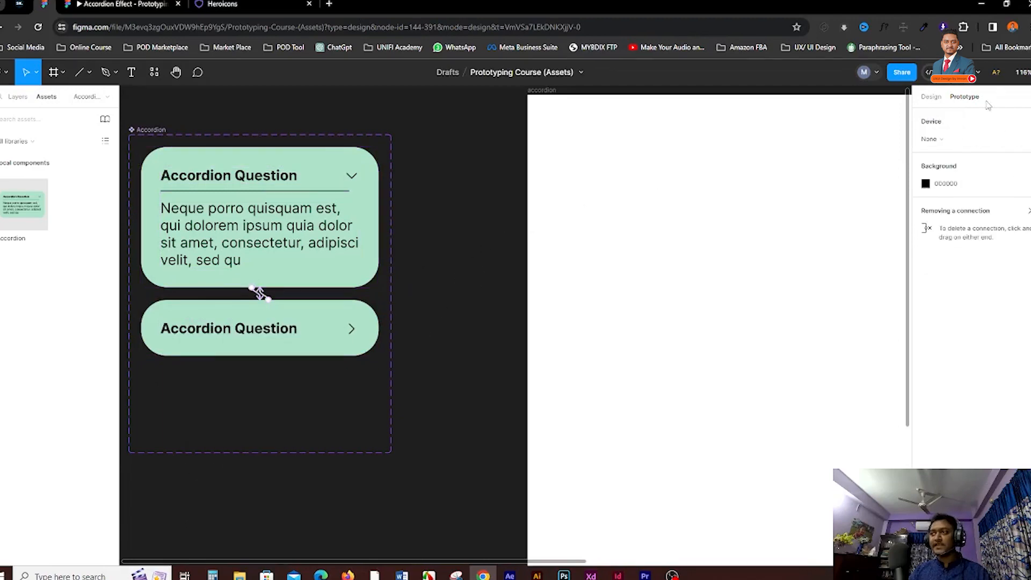
Present the prototype again and trigger the accordion to test the two-way interaction.
left_click(970, 73)
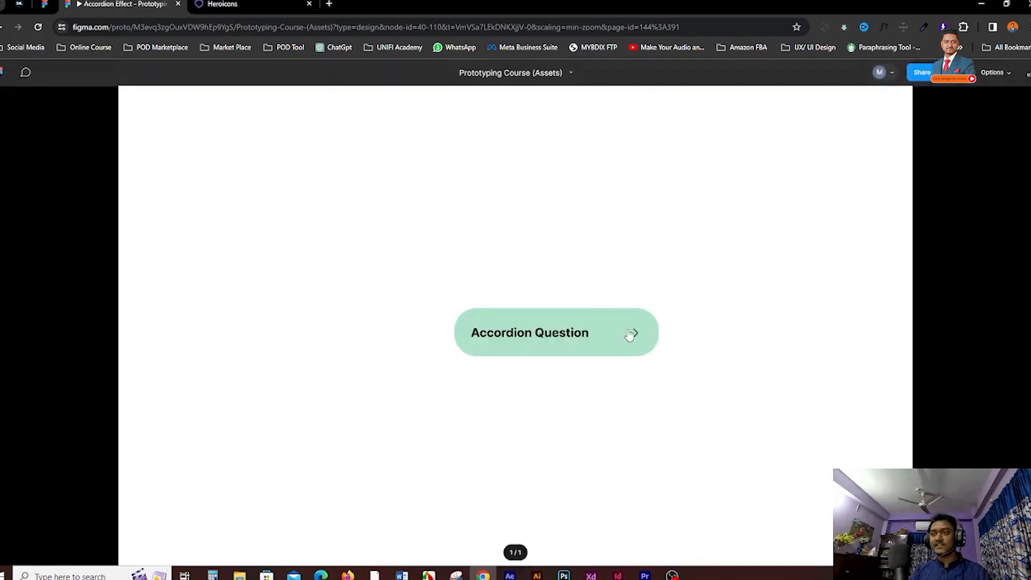
left_click(630, 334)
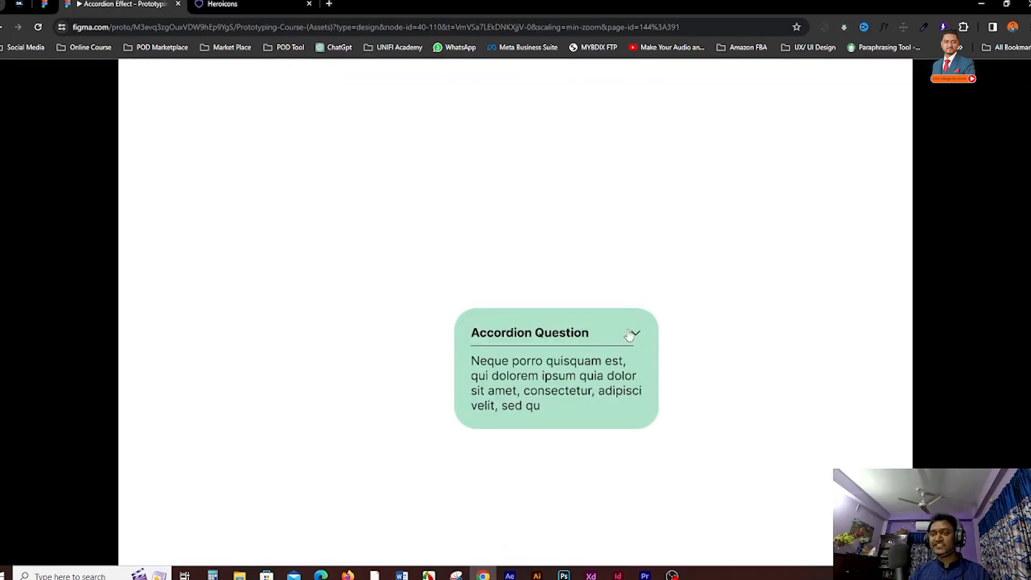